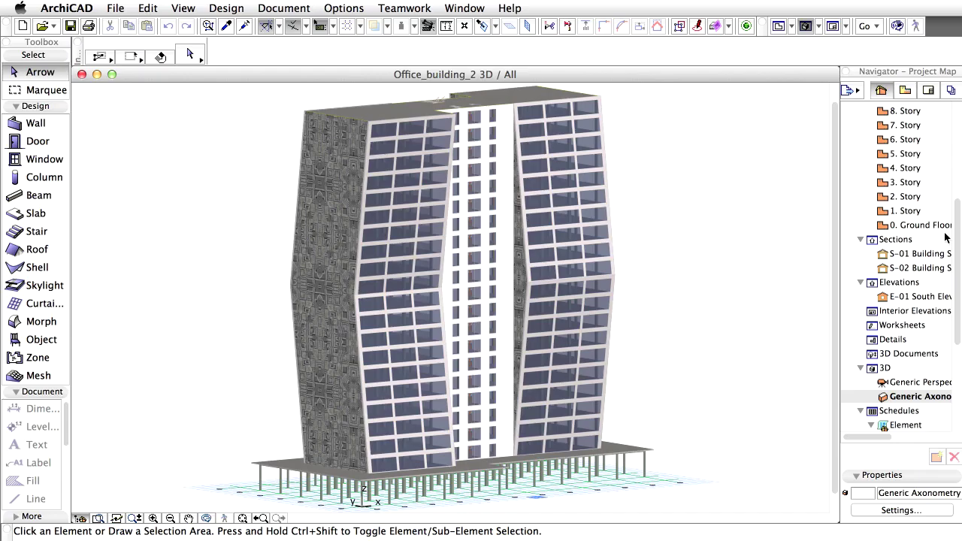
# Open the '0. Ground Floor' plan from the Project Map in place of the 3D view.
pyautogui.doubleClick(935, 225)
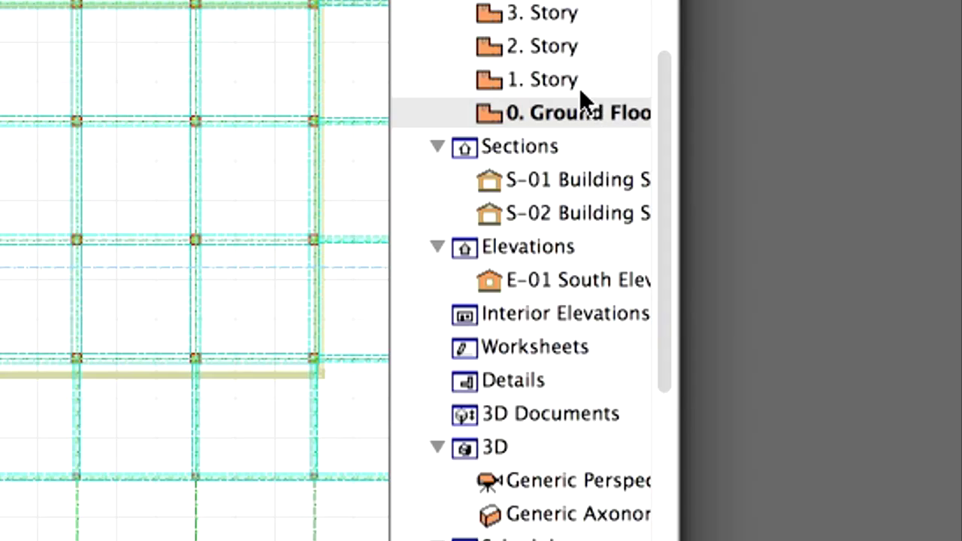
# Show '1. Story' as a trace reference and pick up the traced U-shaped stair's parameters.
pyautogui.rightClick(565, 80)
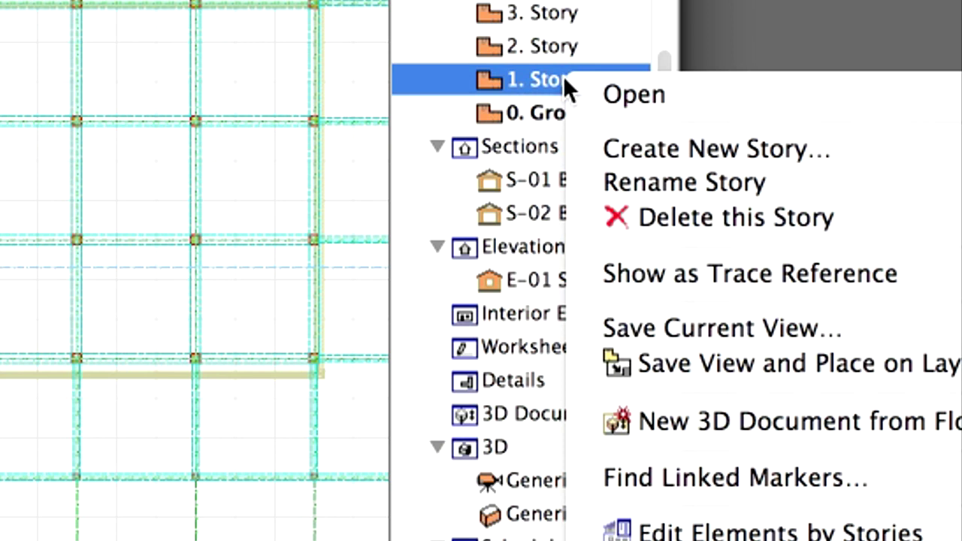
pyautogui.click(915, 274)
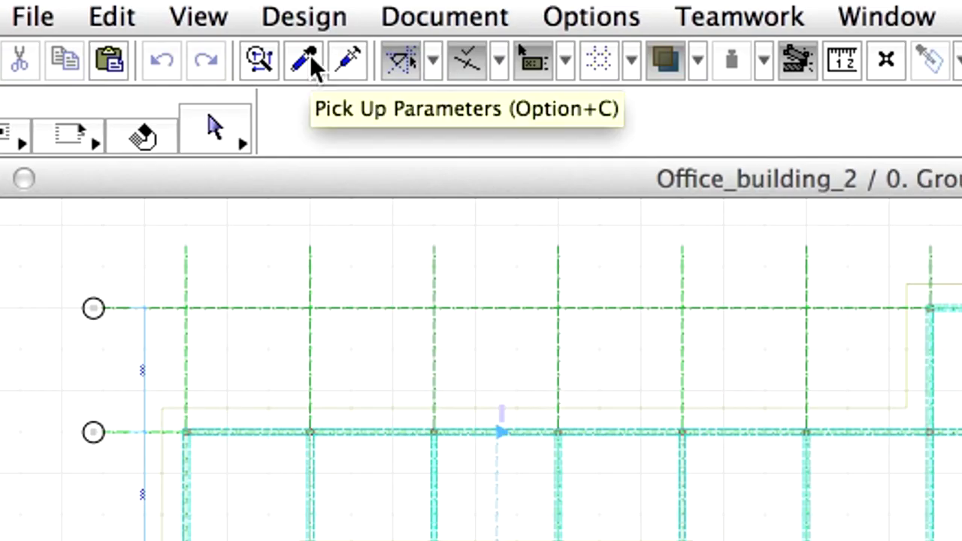
pyautogui.click(310, 55)
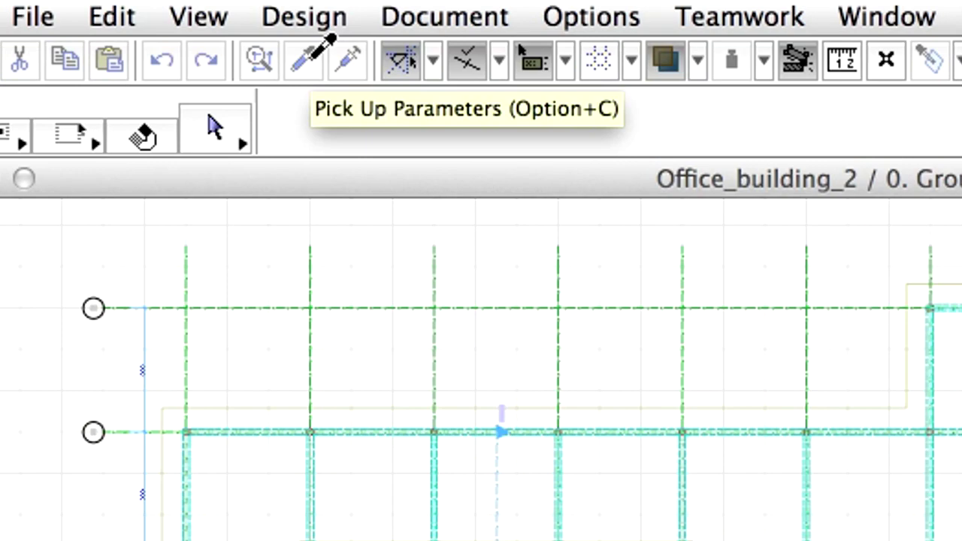
pyautogui.click(622, 497)
pyautogui.click(572, 358)
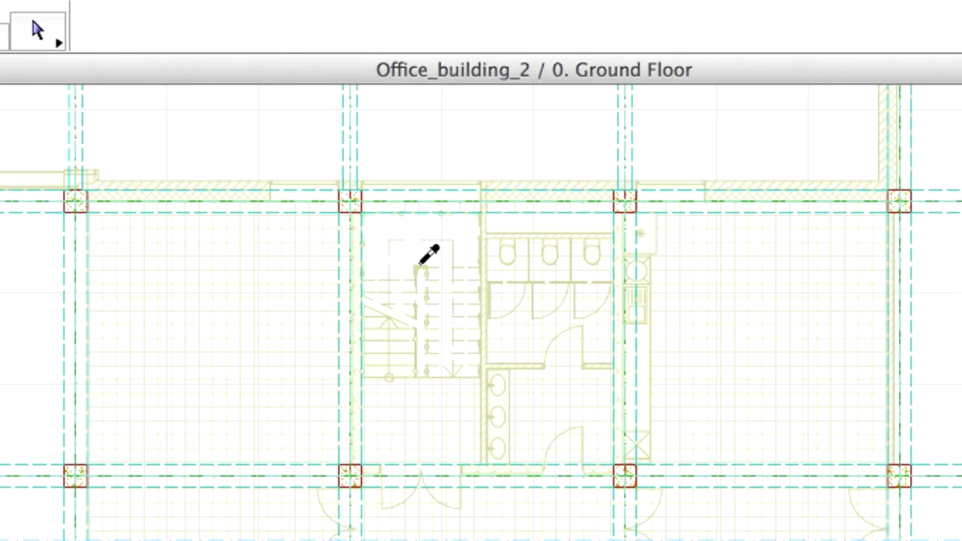
pyautogui.keyDown('alt'); pyautogui.click(418, 265); pyautogui.keyUp('alt')
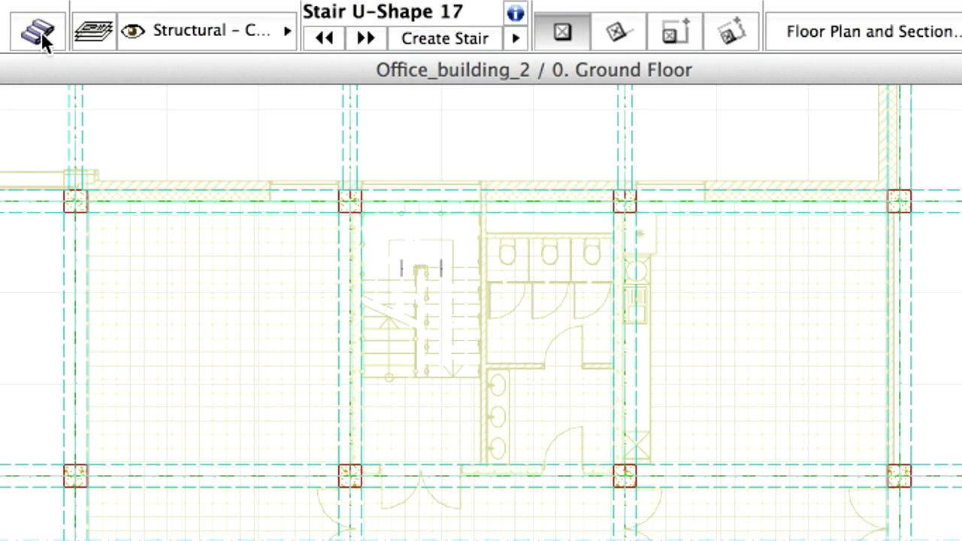
# Give the U-shaped stair a bottom-left anchor and 2000 offset, then place it over the trace.
pyautogui.click(38, 31)
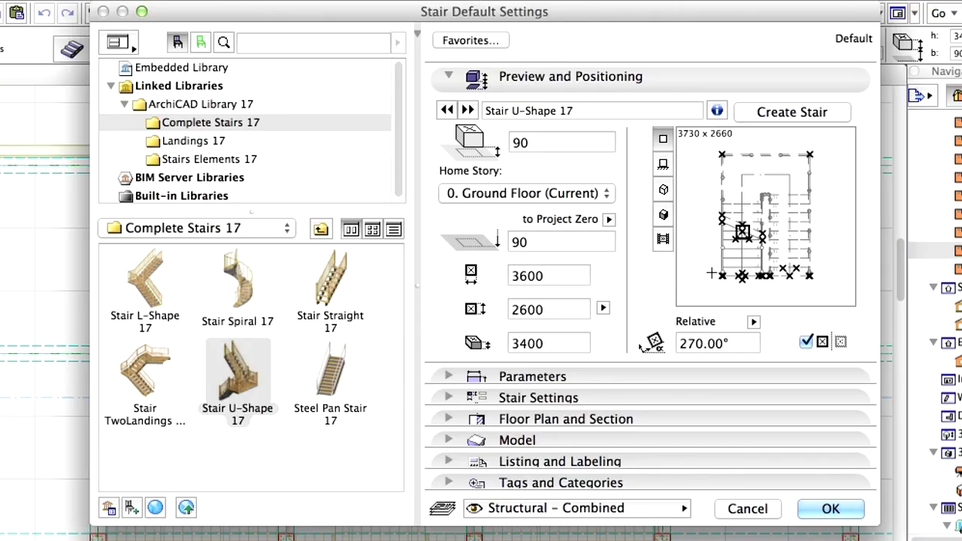
pyautogui.click(722, 276)
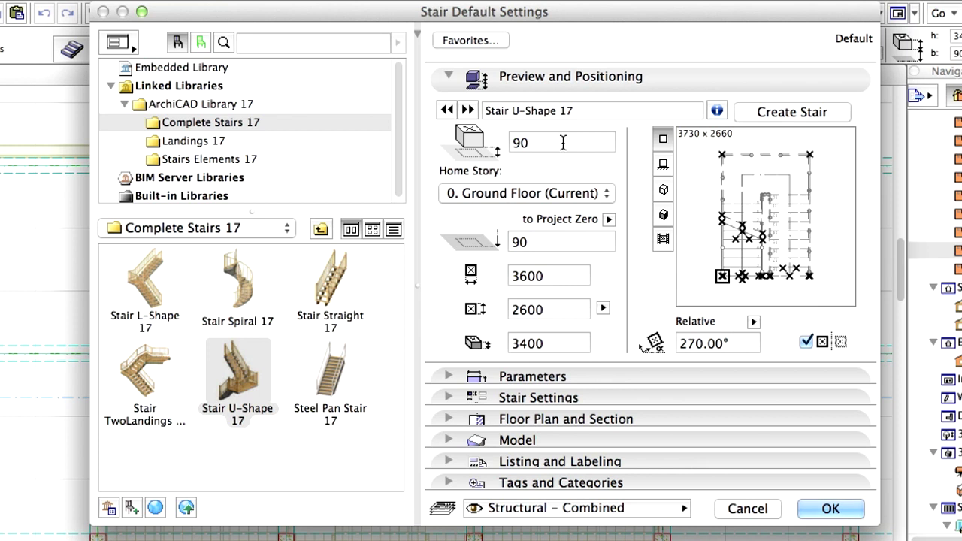
pyautogui.moveTo(563, 144); pyautogui.dragTo(509, 142)
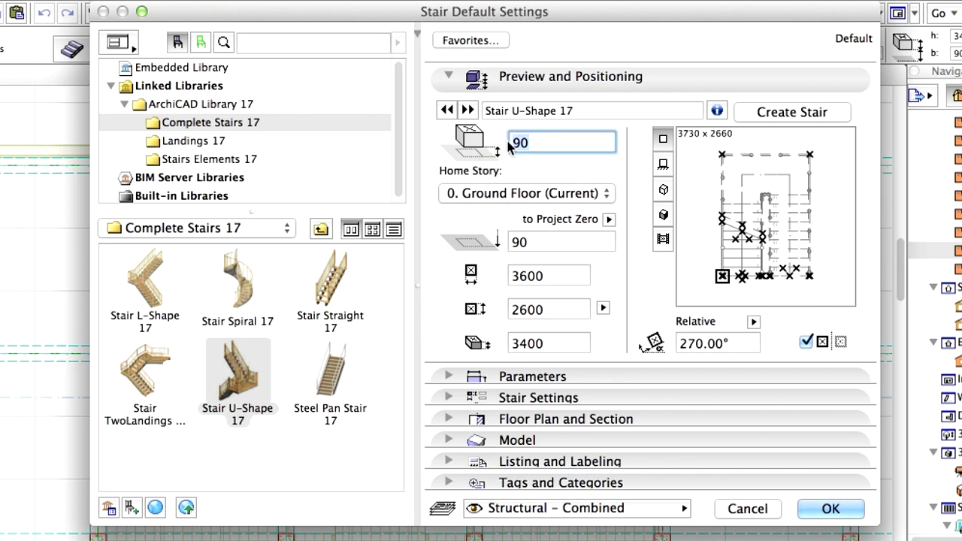
pyautogui.write('2000')
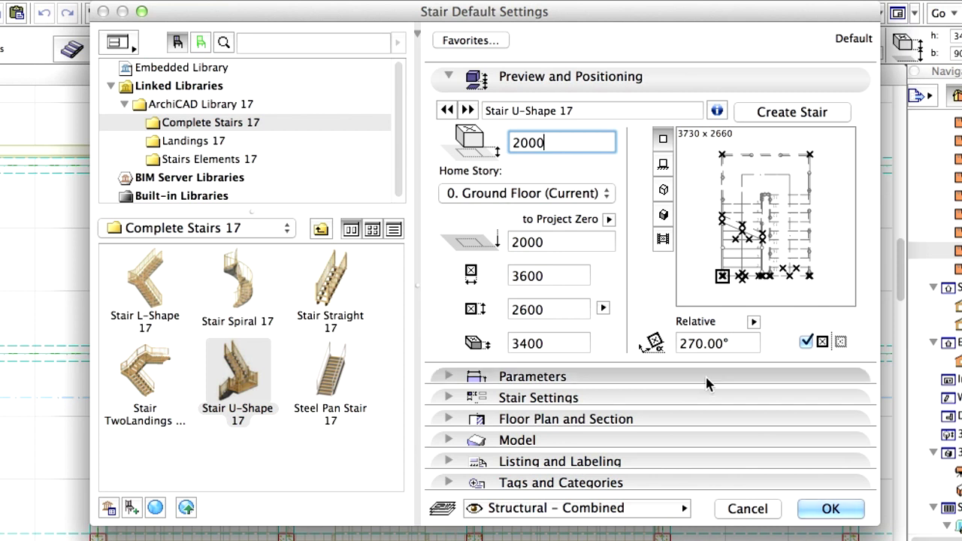
pyautogui.click(834, 509)
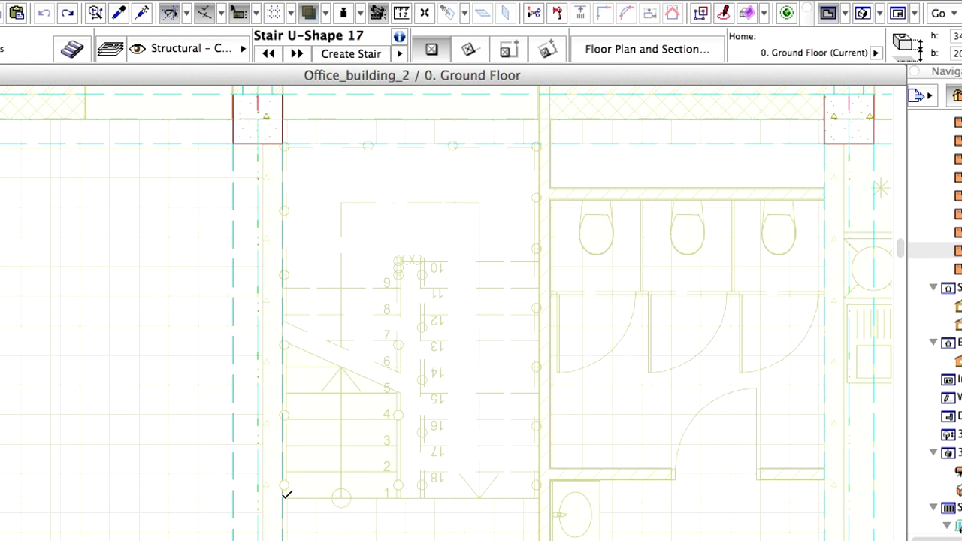
pyautogui.click(285, 492)
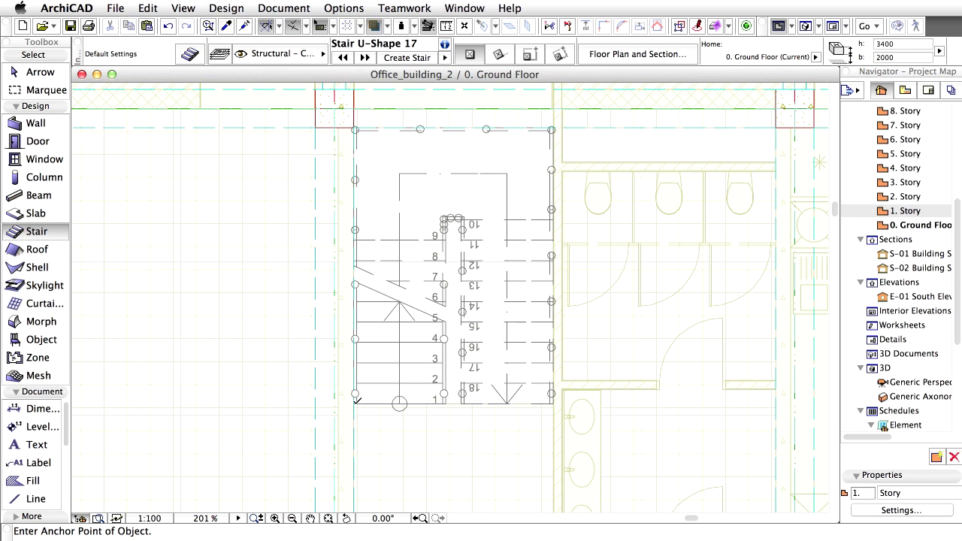
# Switch stair defaults to Stair Straight 17 with offset 0, width 1900, top anchor, 180° rotation.
pyautogui.click(188, 56)
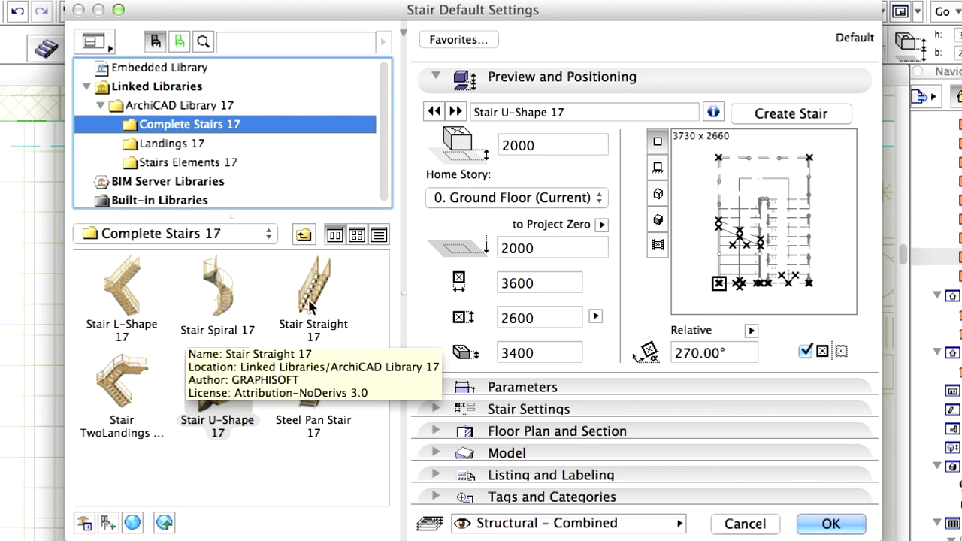
pyautogui.click(312, 304)
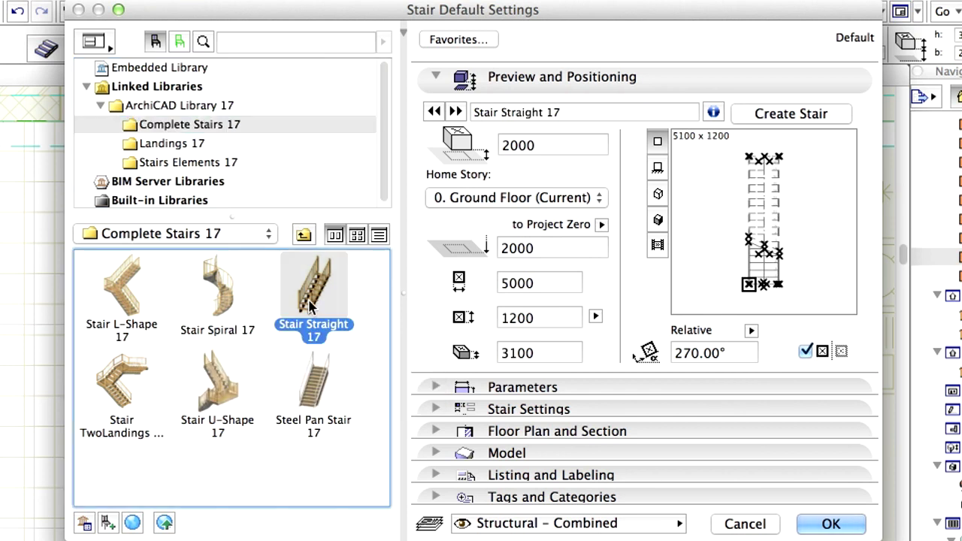
pyautogui.click(545, 148)
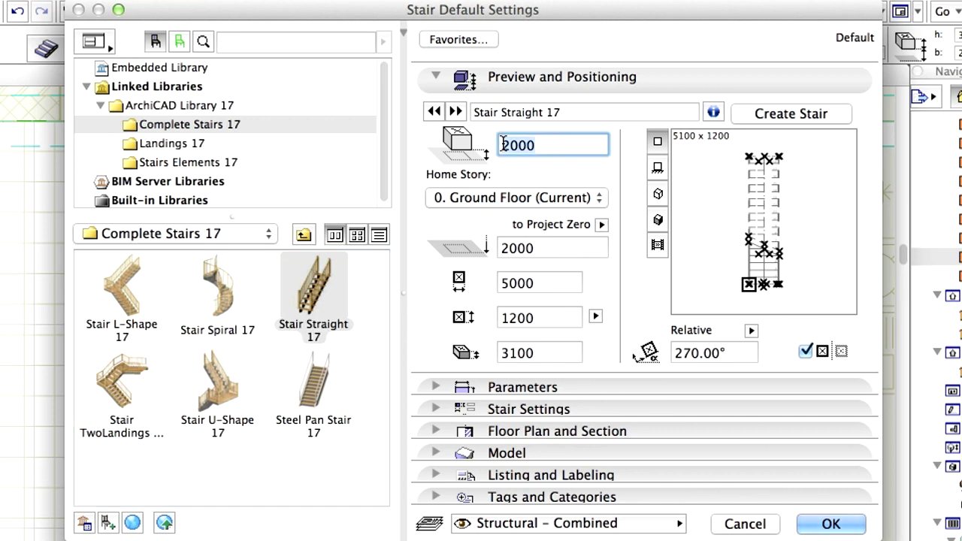
pyautogui.write('0')
pyautogui.press('Tab')
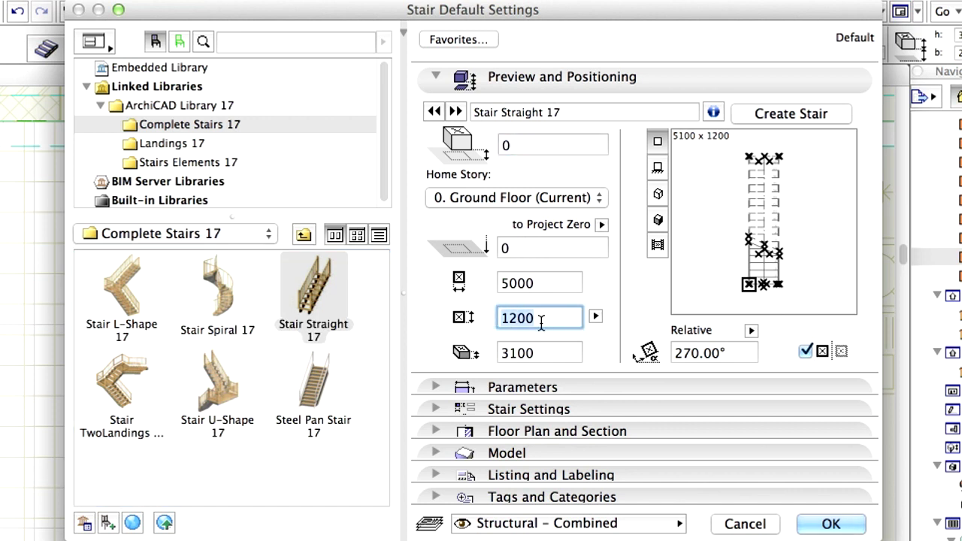
pyautogui.write('1900')
pyautogui.click(805, 352)
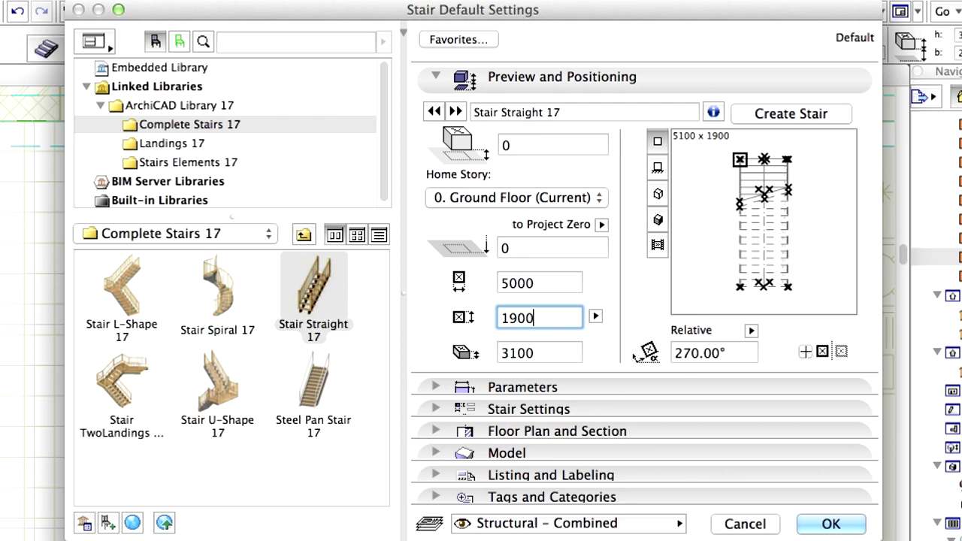
pyautogui.click(731, 352)
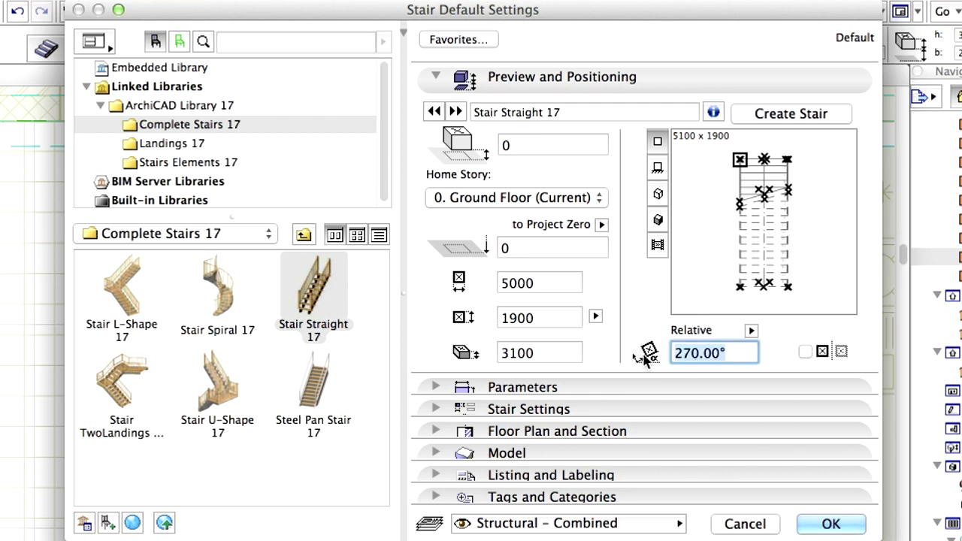
pyautogui.write('180')
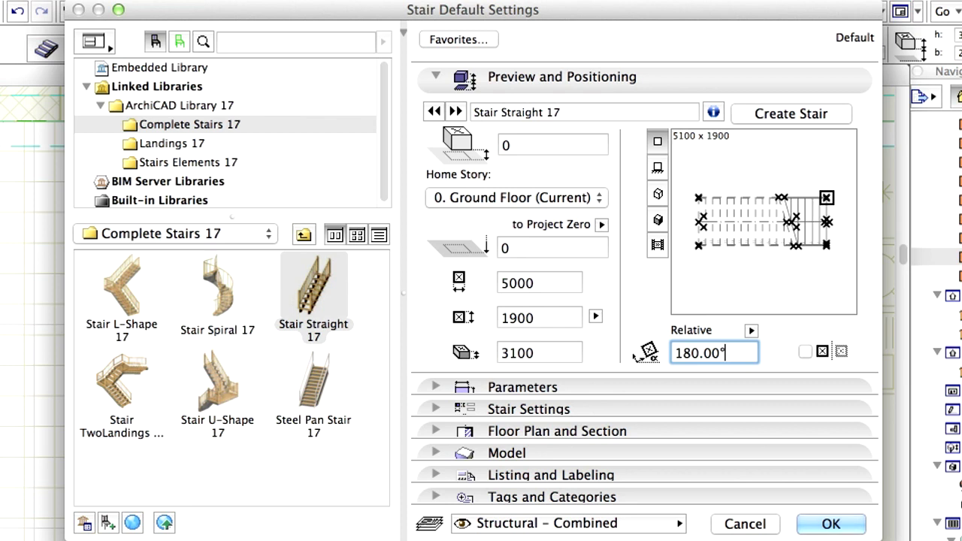
pyautogui.click(475, 396)
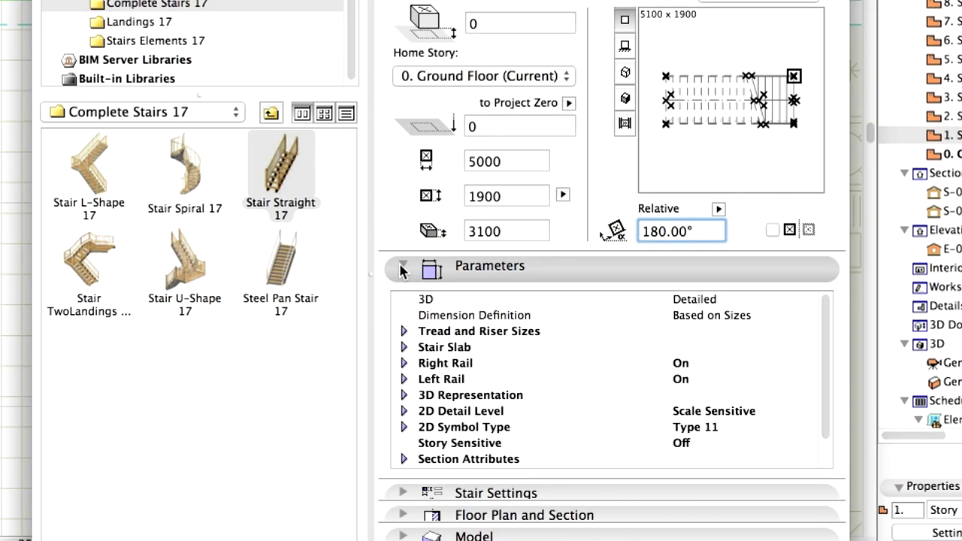
# Define the straight stair by 10 risers with a 182 tread height.
pyautogui.click(405, 331)
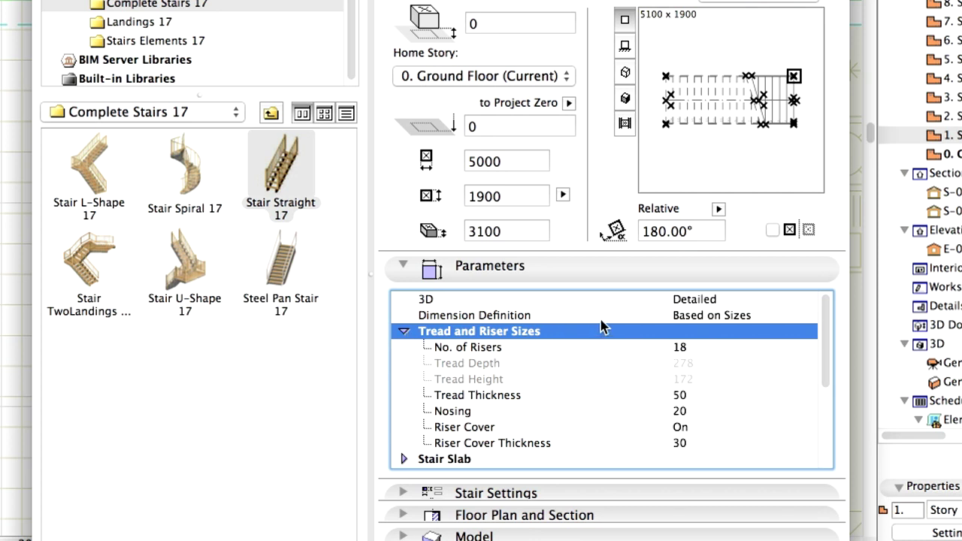
pyautogui.click(605, 318)
pyautogui.click(810, 318)
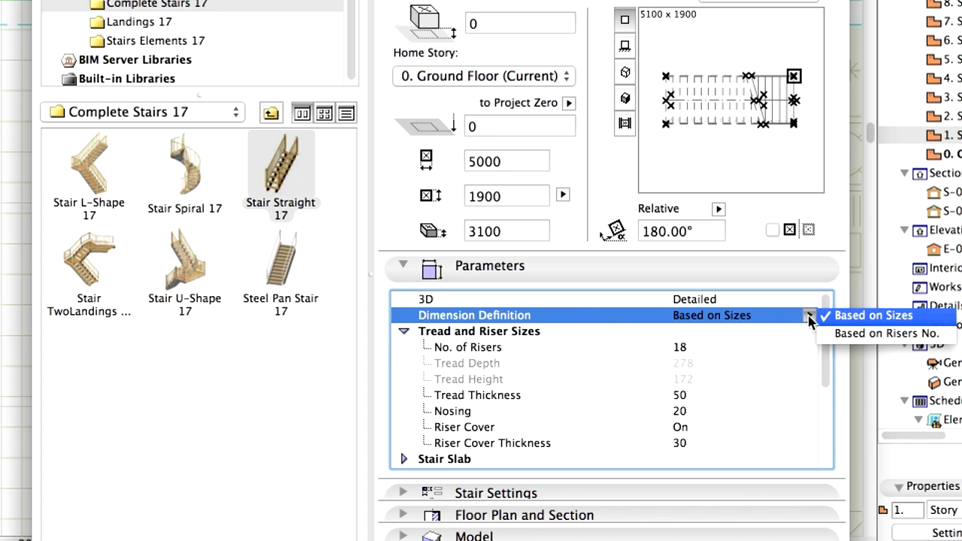
pyautogui.click(919, 335)
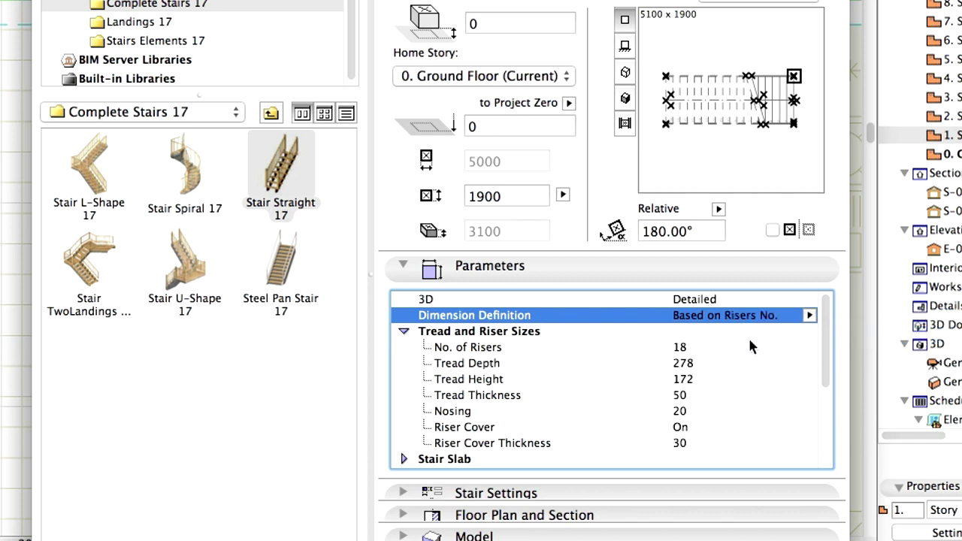
pyautogui.click(699, 348)
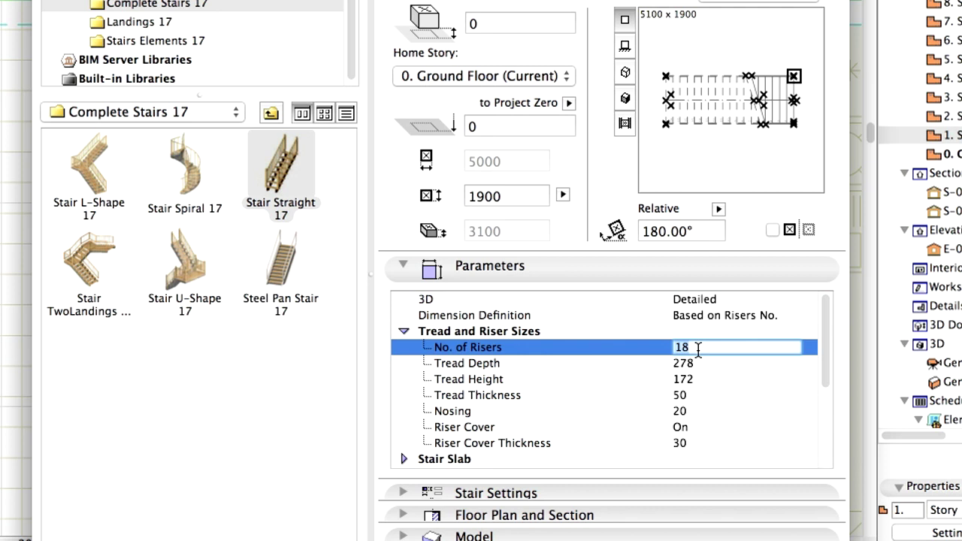
pyautogui.write('10')
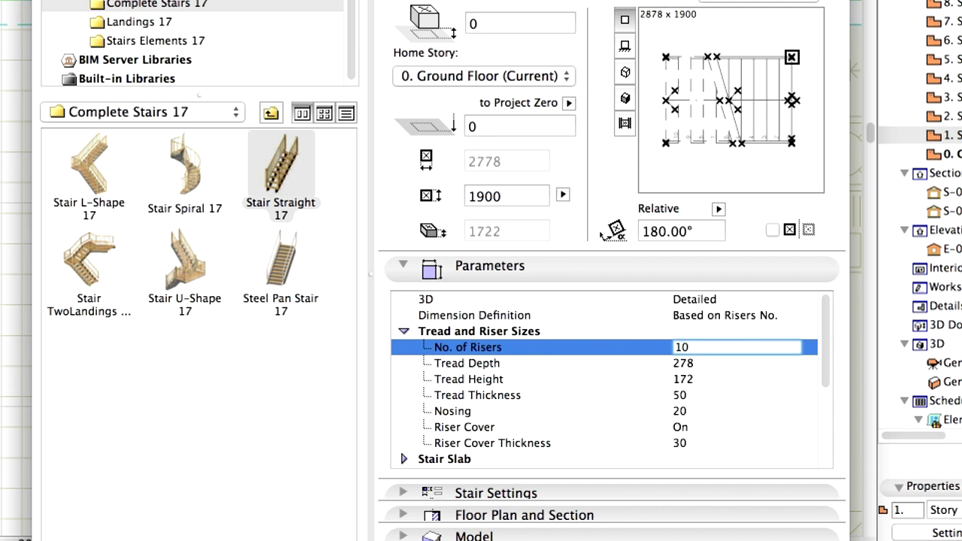
pyautogui.click(700, 364)
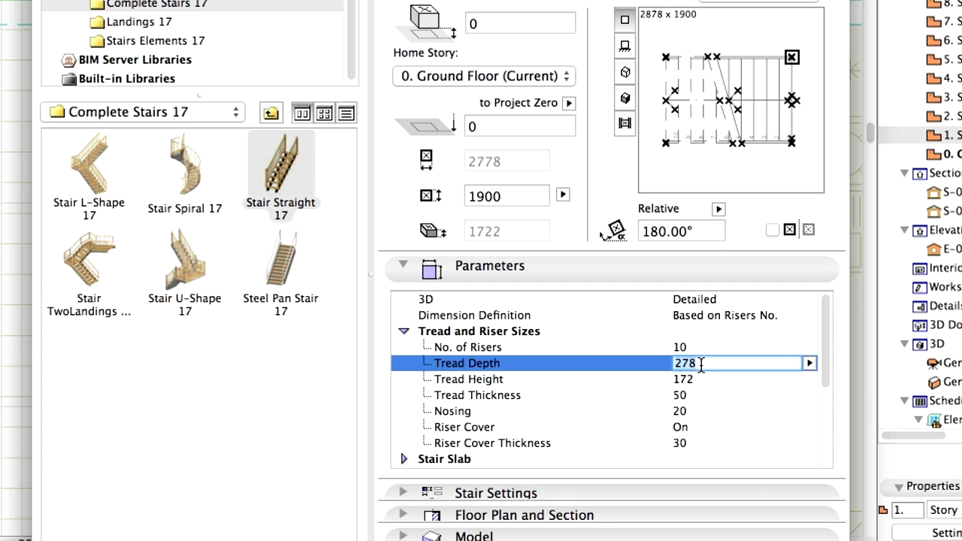
pyautogui.click(702, 379)
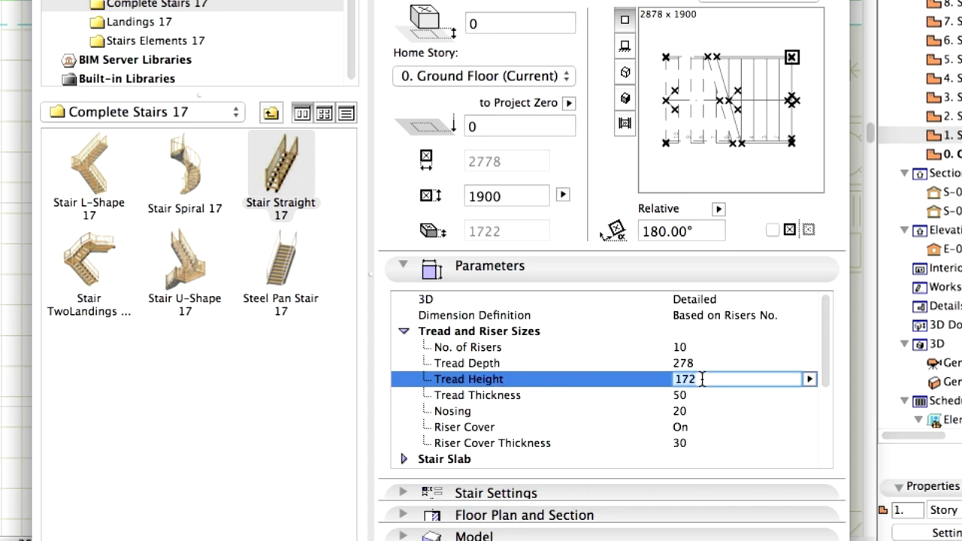
pyautogui.write('182')
pyautogui.click(406, 336)
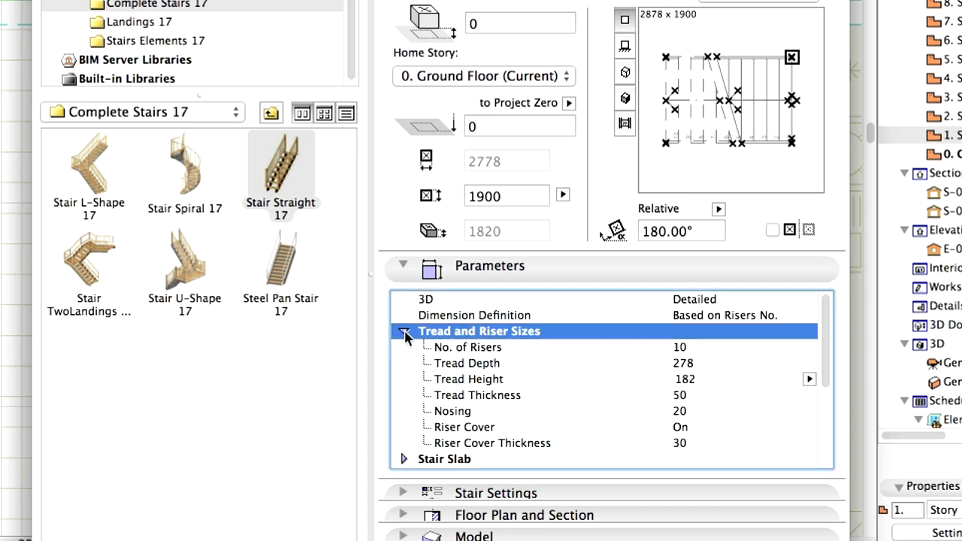
pyautogui.click(404, 332)
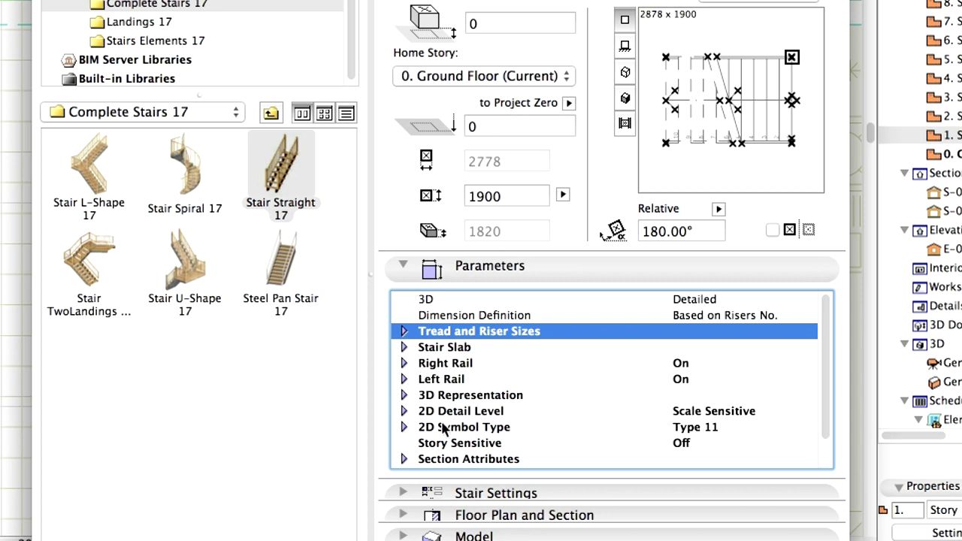
# Turn on Story Sensitive display and move the stair anchor to the top-left corner.
pyautogui.click(444, 446)
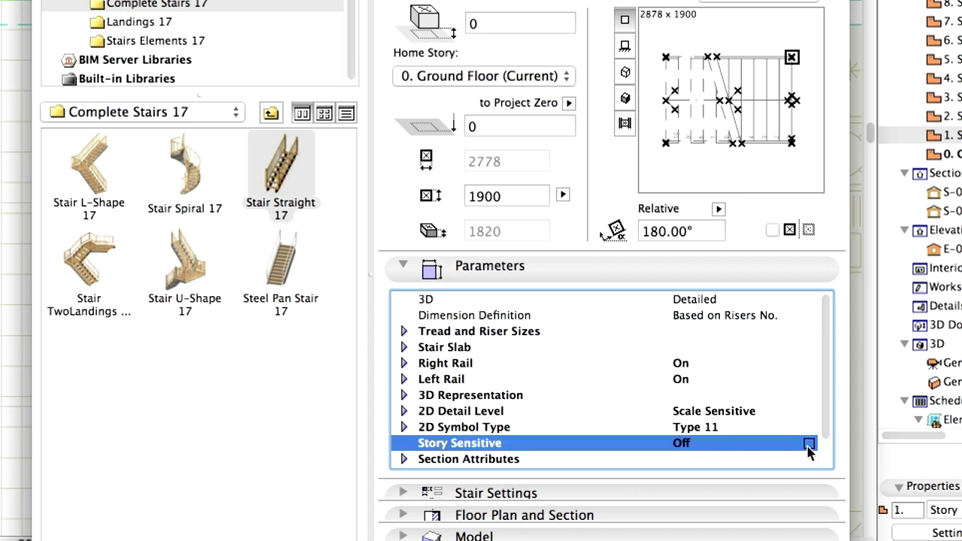
pyautogui.click(809, 445)
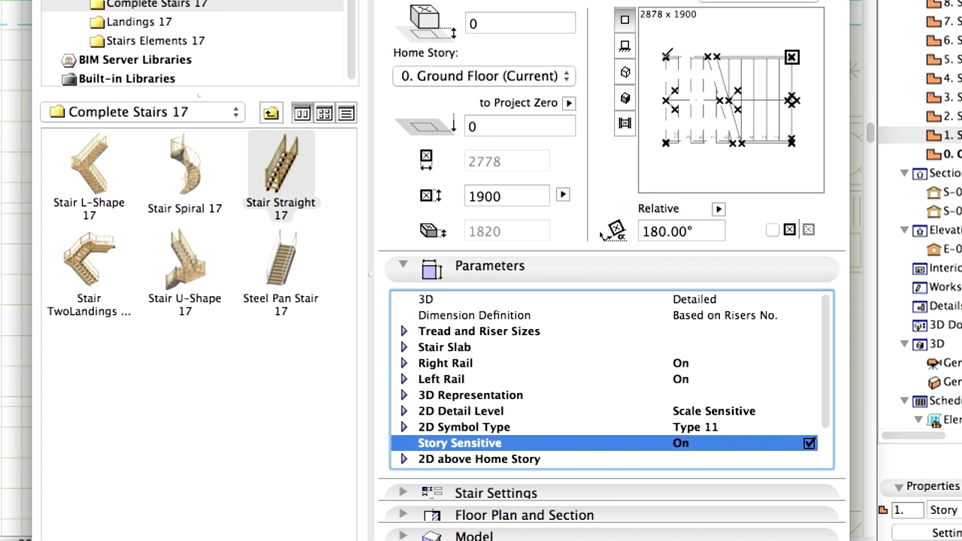
pyautogui.click(666, 57)
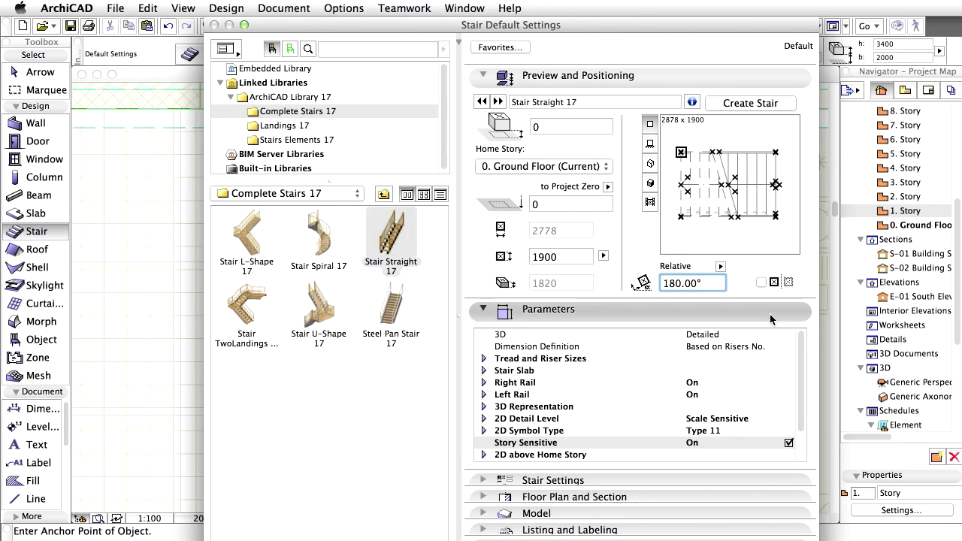
pyautogui.click(785, 271)
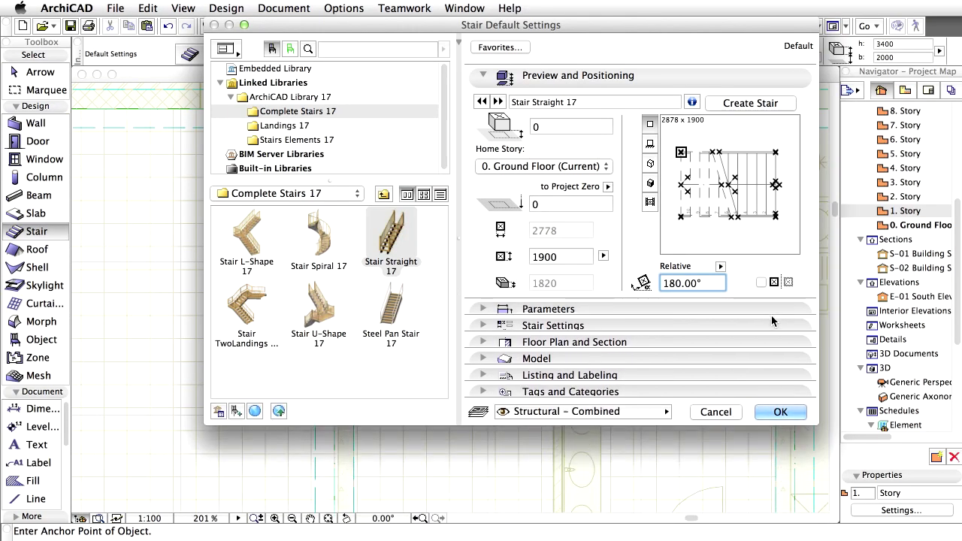
# Confirm the Stair Straight 17 settings and switch to the Slab tool.
pyautogui.click(802, 414)
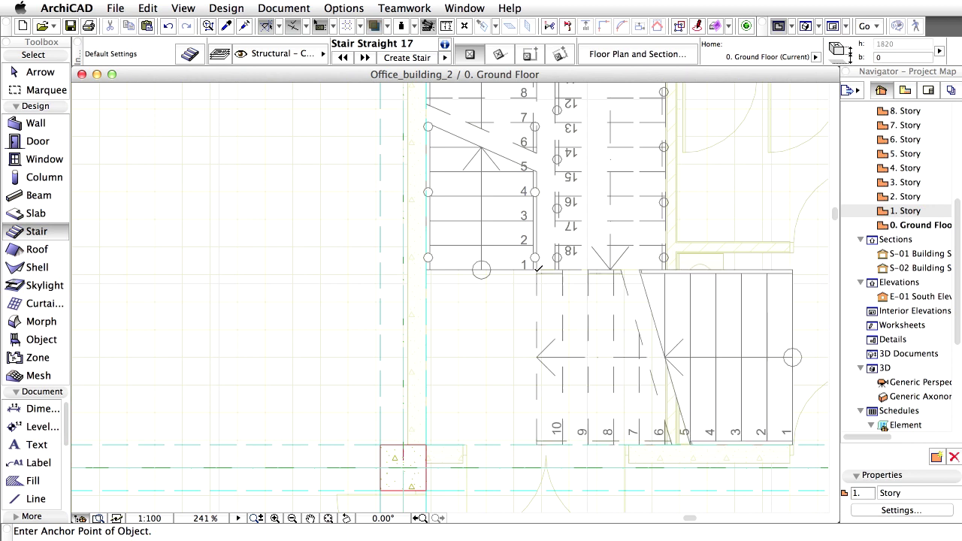
pyautogui.click(51, 216)
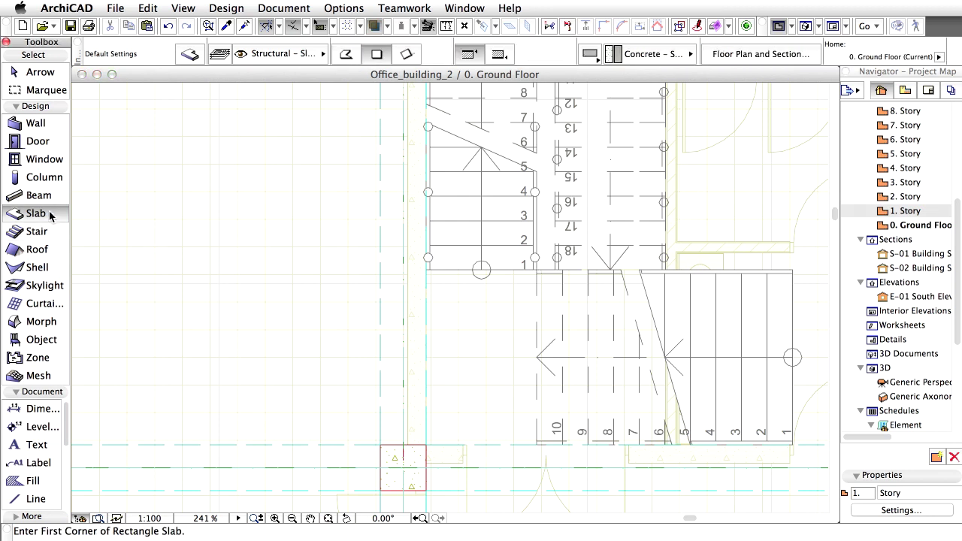
# Set slab defaults to 2000 elevation with Reinforced Concrete – Structural material.
pyautogui.doubleClick(51, 216)
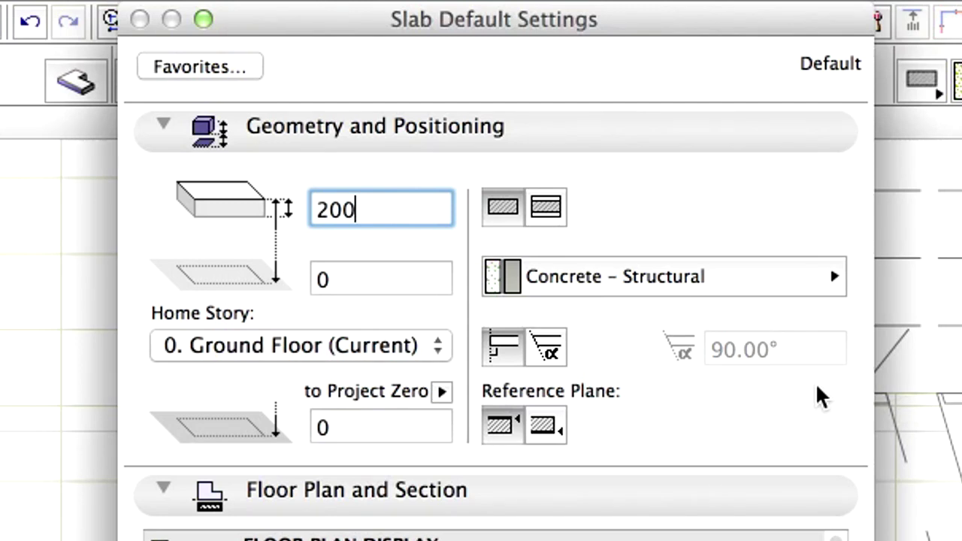
pyautogui.click(364, 276)
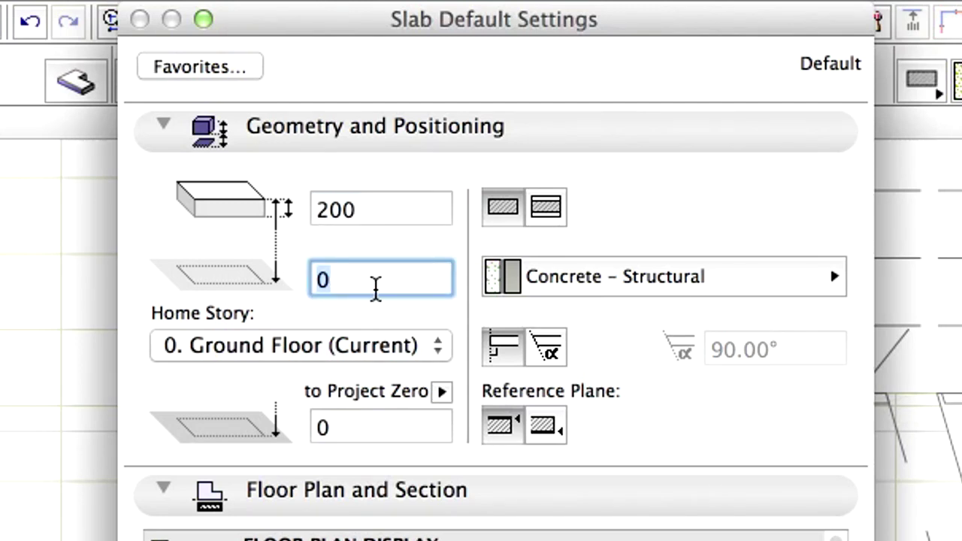
pyautogui.write('2000')
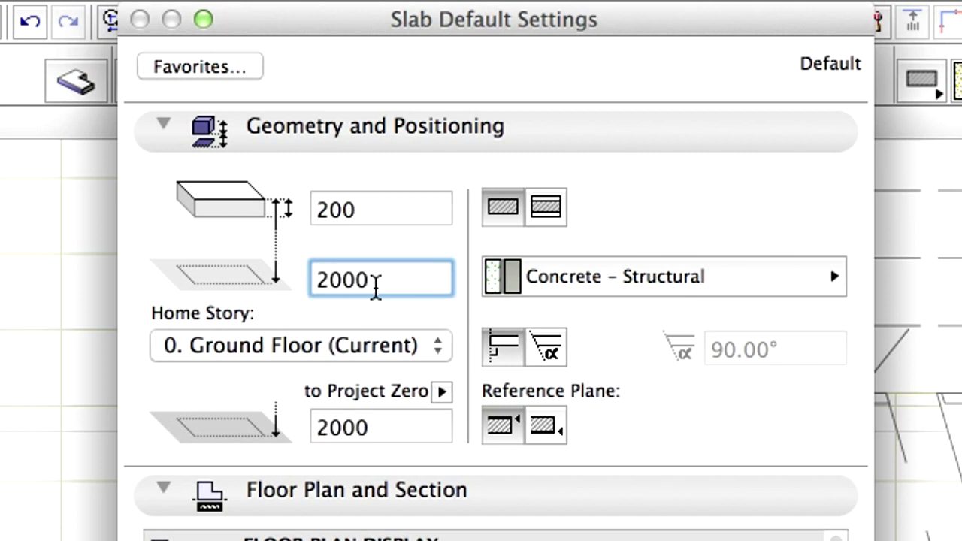
pyautogui.click(566, 287)
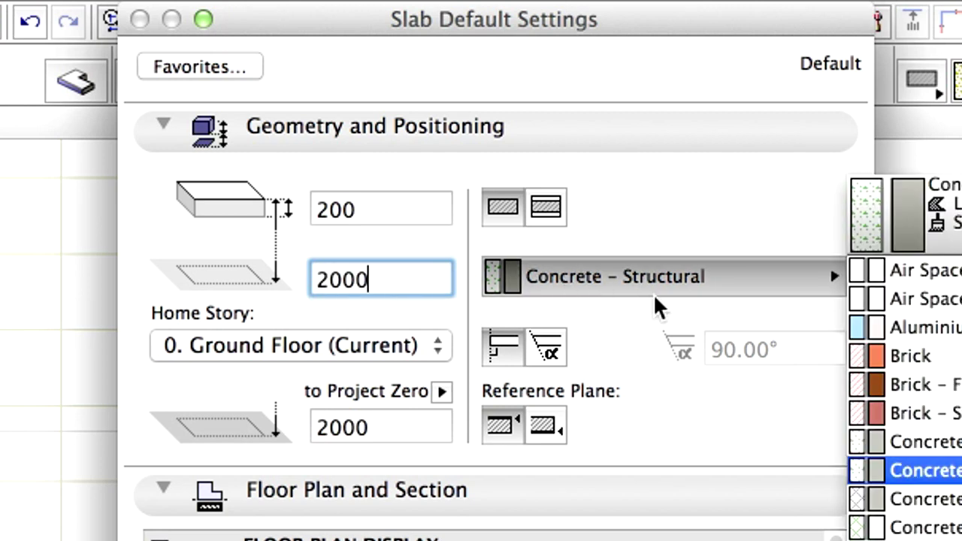
pyautogui.click(917, 530)
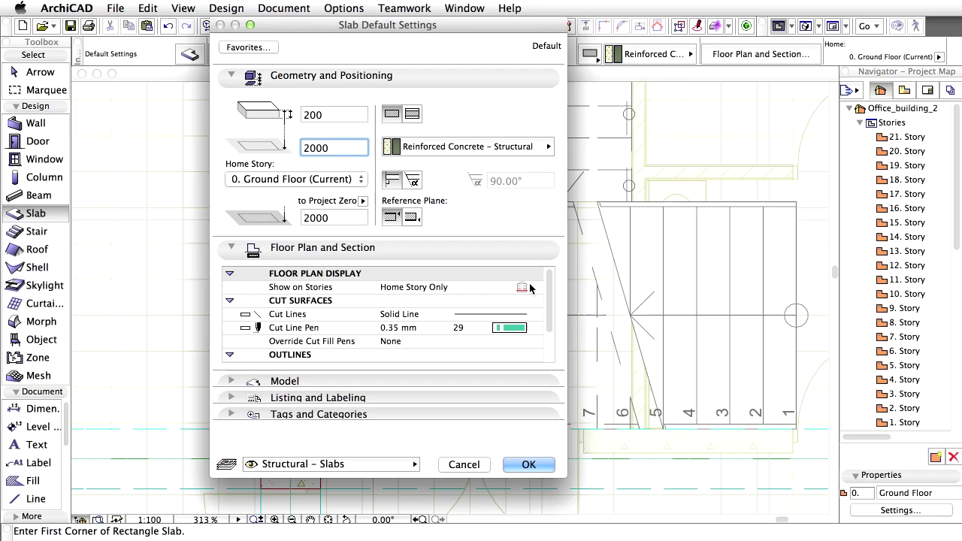
pyautogui.click(548, 466)
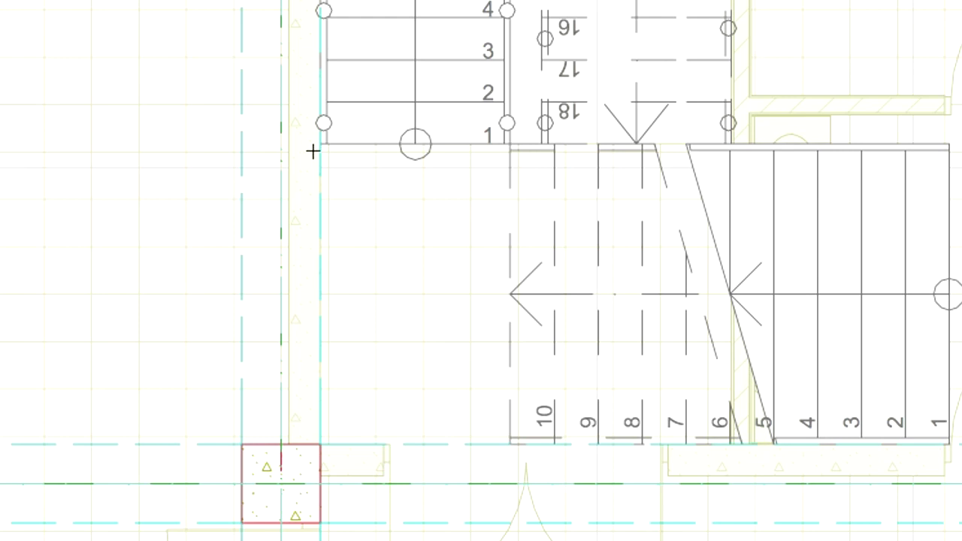
# Draw the rectangular slab from the wall corner to the stair landing corner.
pyautogui.click(321, 444)
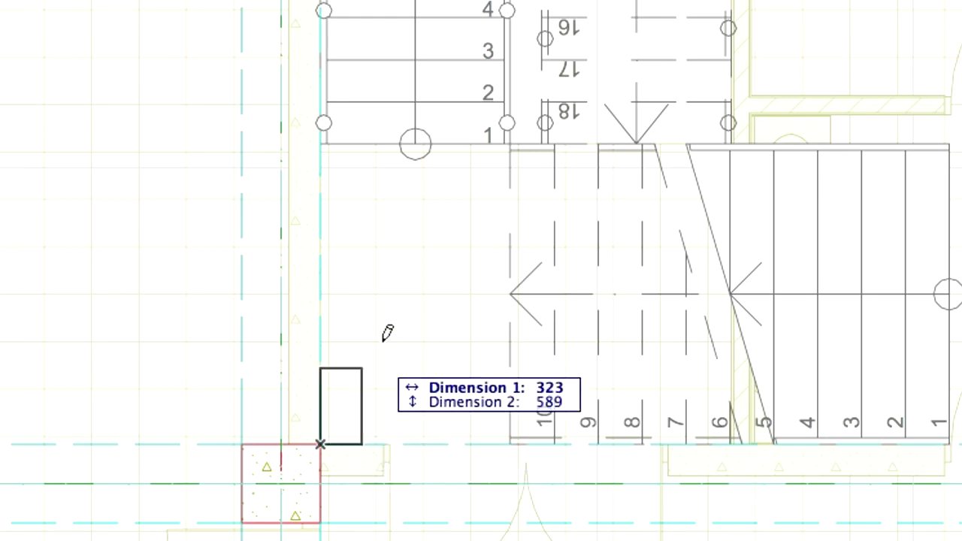
pyautogui.click(511, 141)
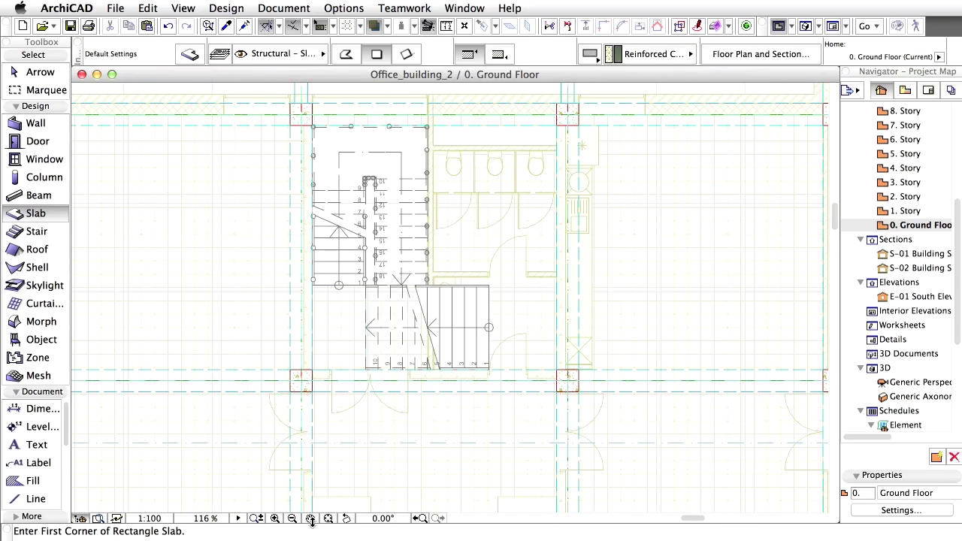
pyautogui.click(310, 519)
pyautogui.moveTo(545, 462); pyautogui.dragTo(580, 263)
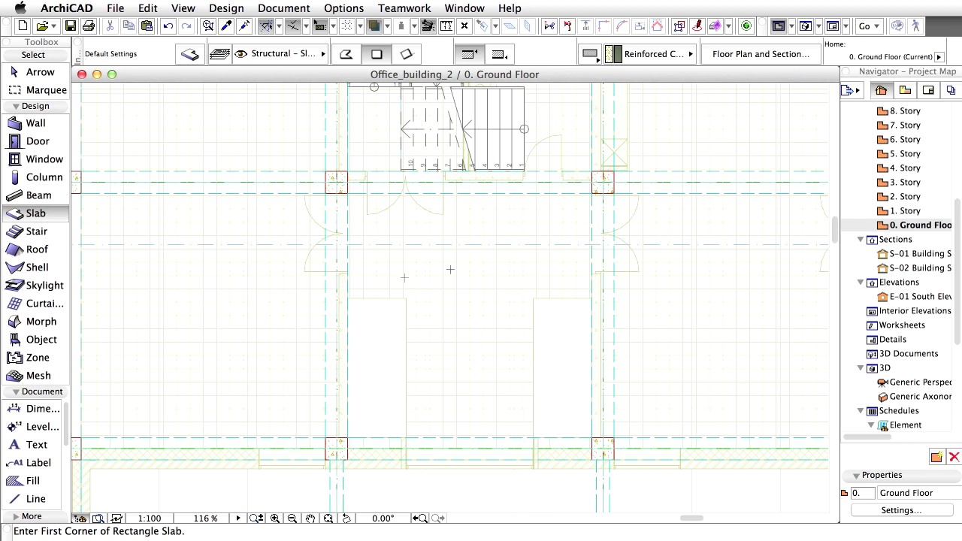
# Apply the Elevator 01 favorite: Elevator 17, 1420 × 1220, rotated 90°.
pyautogui.doubleClick(41, 340)
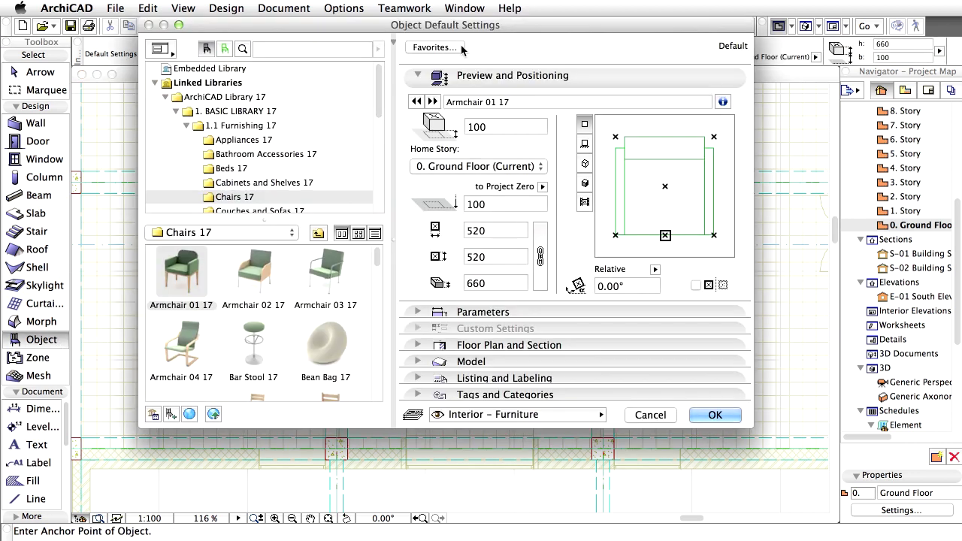
pyautogui.click(461, 49)
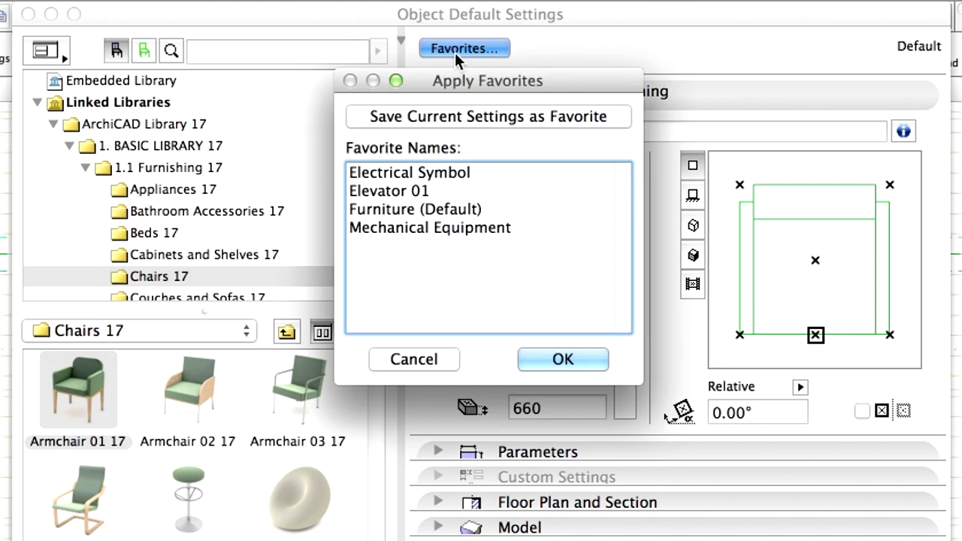
pyautogui.click(400, 190)
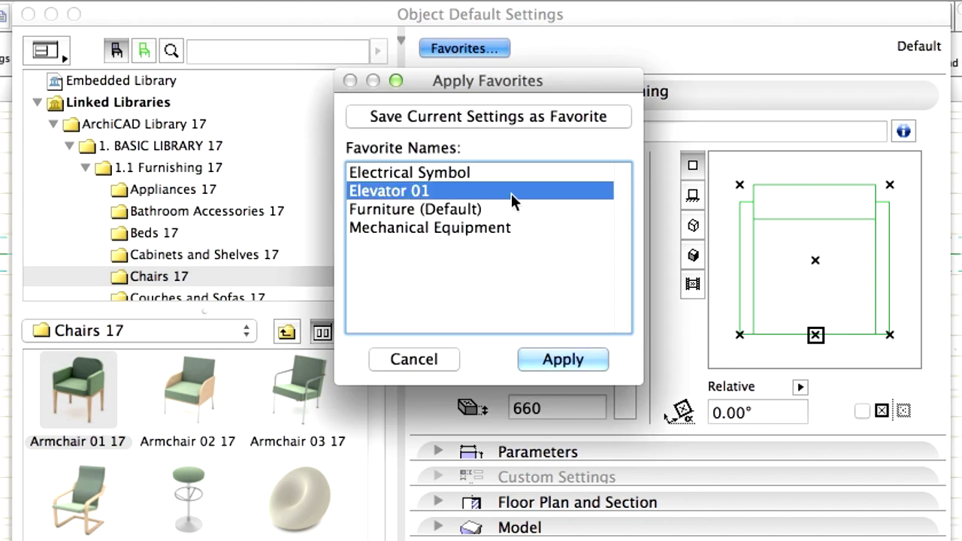
pyautogui.click(595, 360)
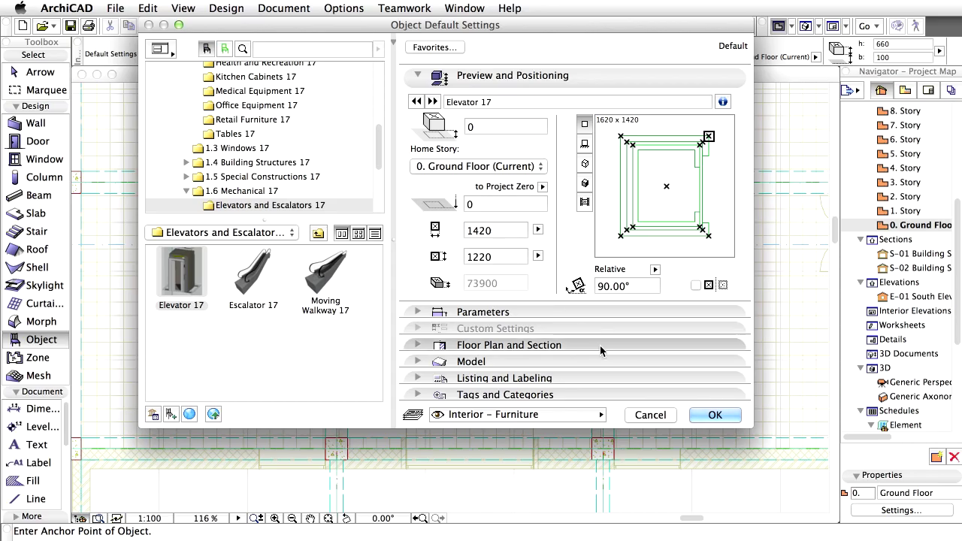
pyautogui.click(733, 418)
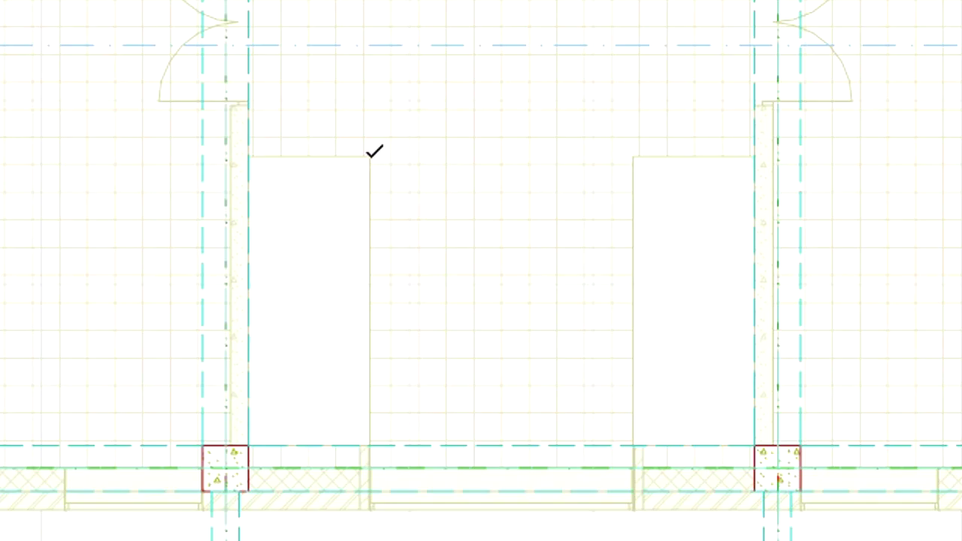
# Place an elevator, copy it 1620 directly below, and select both stacked elevators.
pyautogui.click(369, 157)
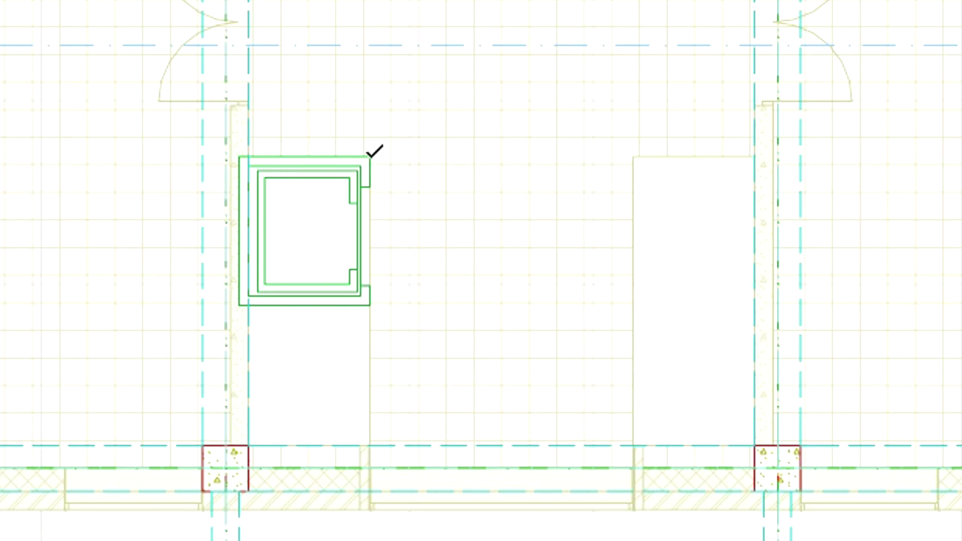
pyautogui.rightClick(370, 159)
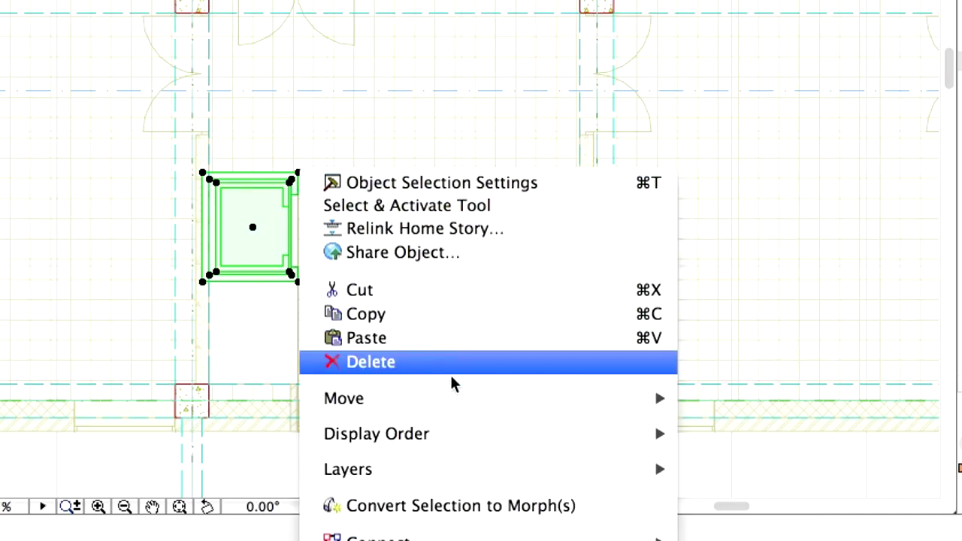
pyautogui.moveTo(459, 406)
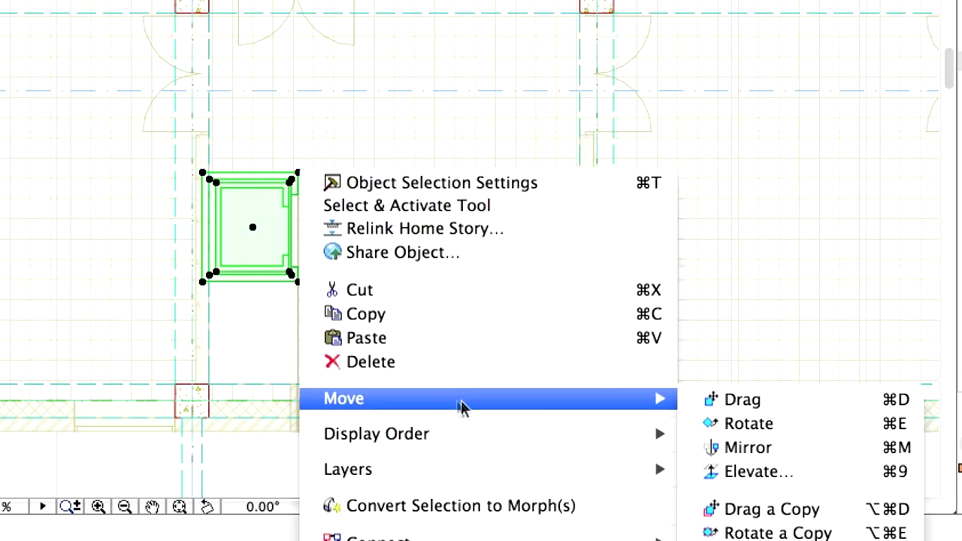
pyautogui.click(854, 518)
pyautogui.click(298, 173)
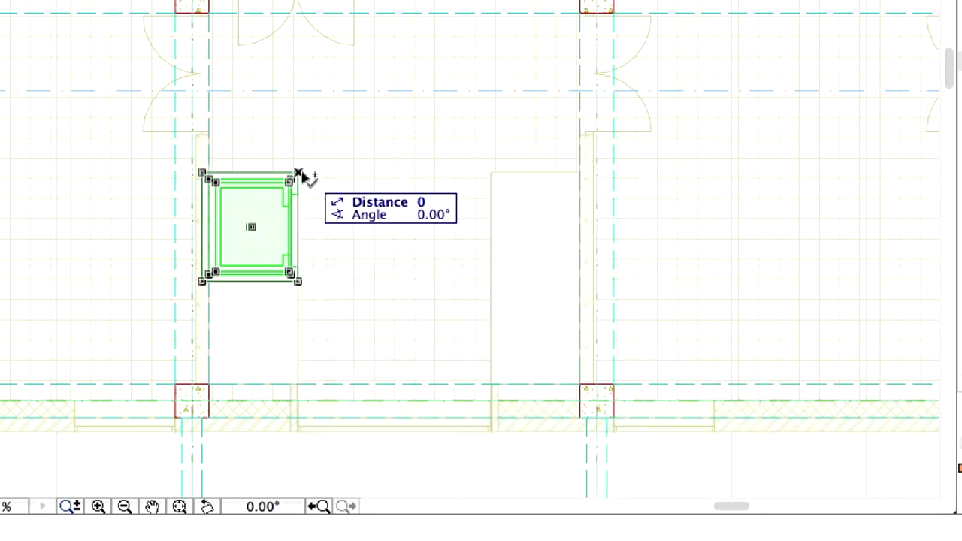
pyautogui.click(299, 283)
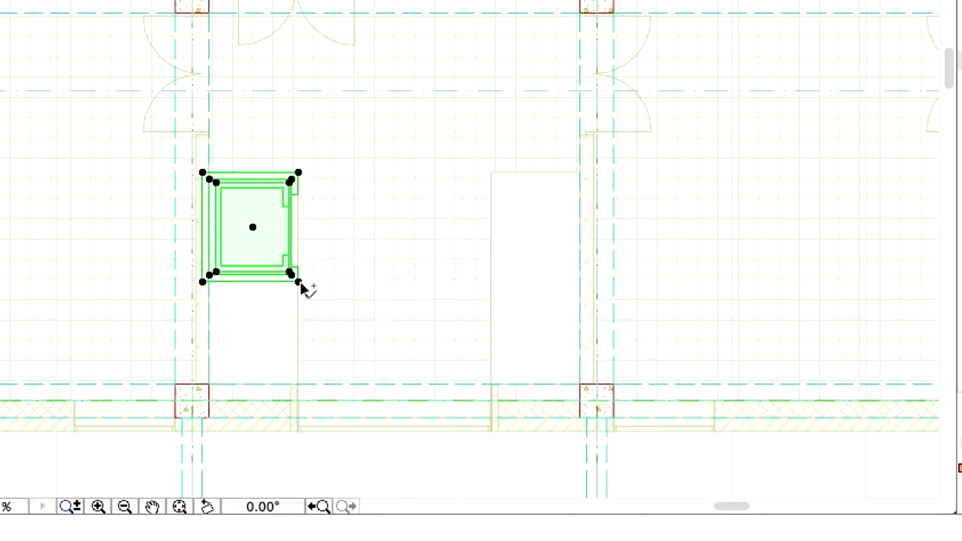
pyautogui.keyDown('shift'); pyautogui.click(297, 173); pyautogui.keyUp('shift')
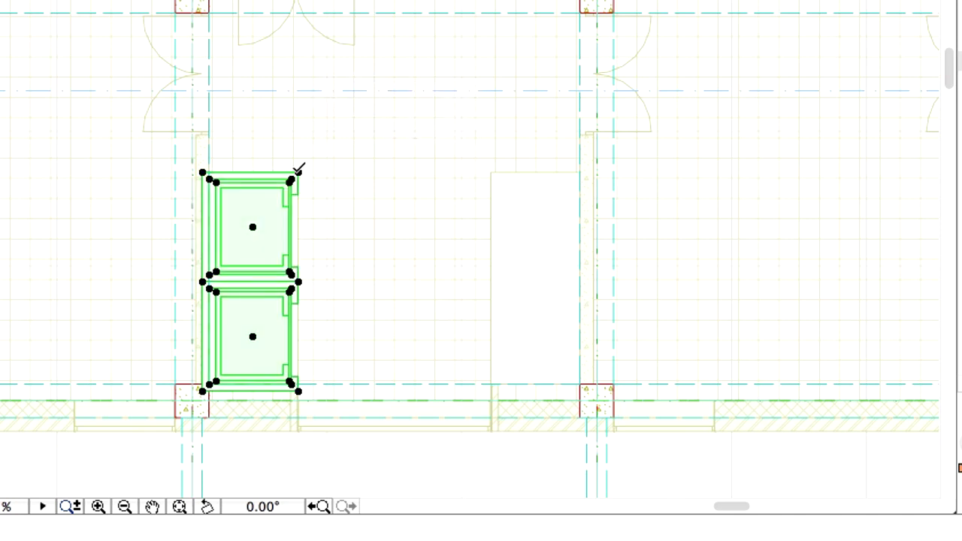
# Mirror a copy of the elevator pair into the right shaft about the halfway axis.
pyautogui.rightClick(299, 170)
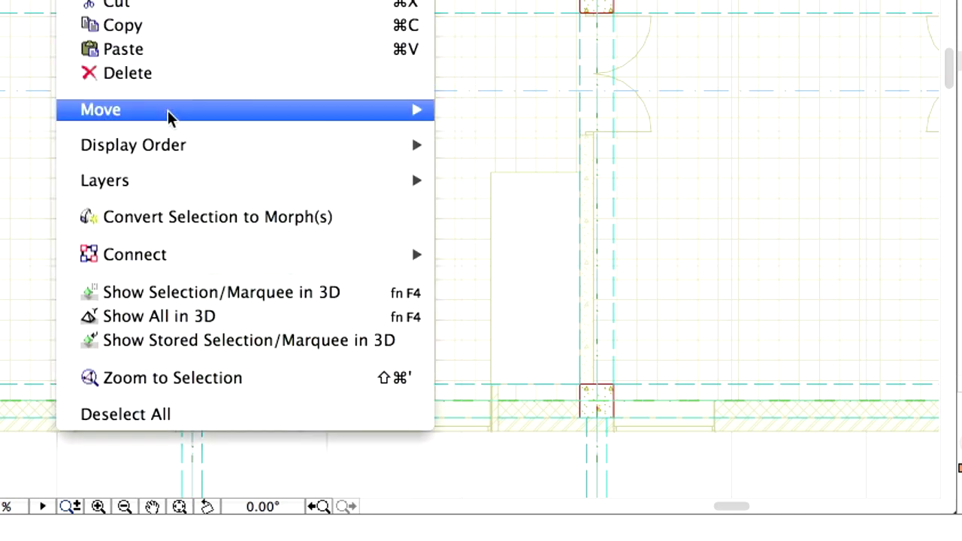
pyautogui.moveTo(256, 113)
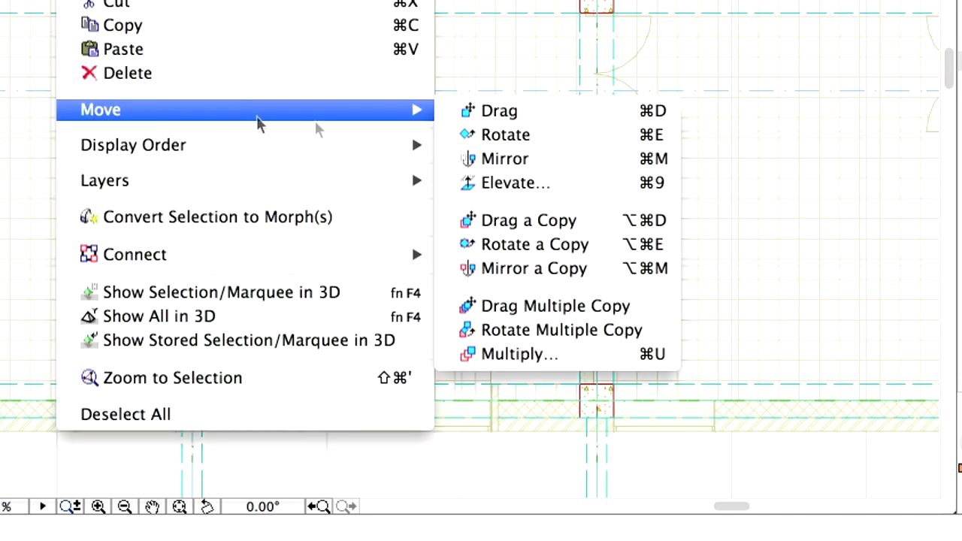
pyautogui.click(606, 276)
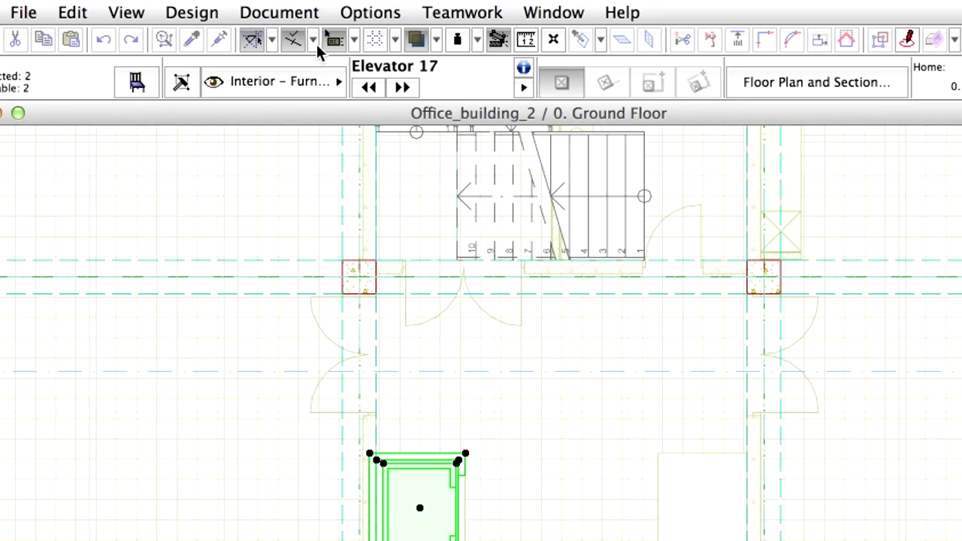
pyautogui.click(314, 42)
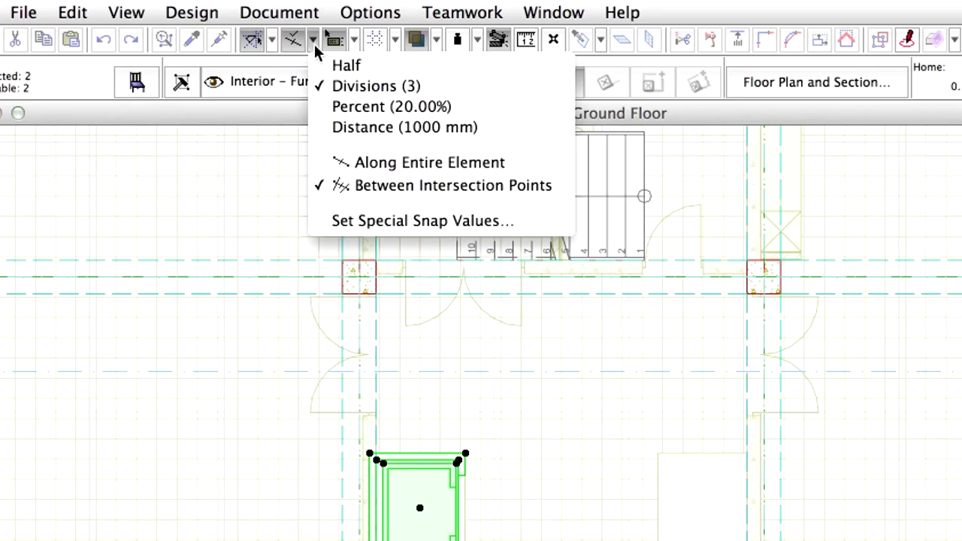
pyautogui.click(350, 65)
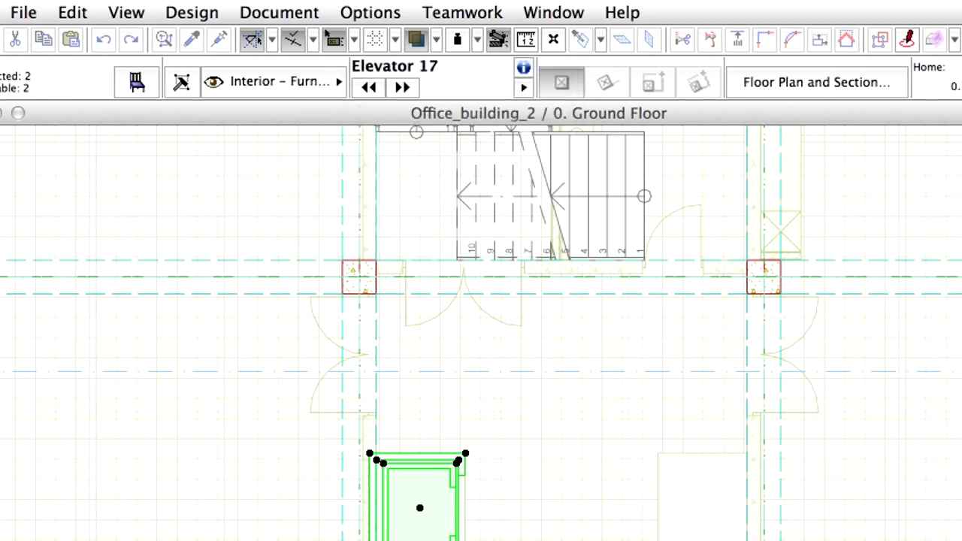
pyautogui.click(305, 402)
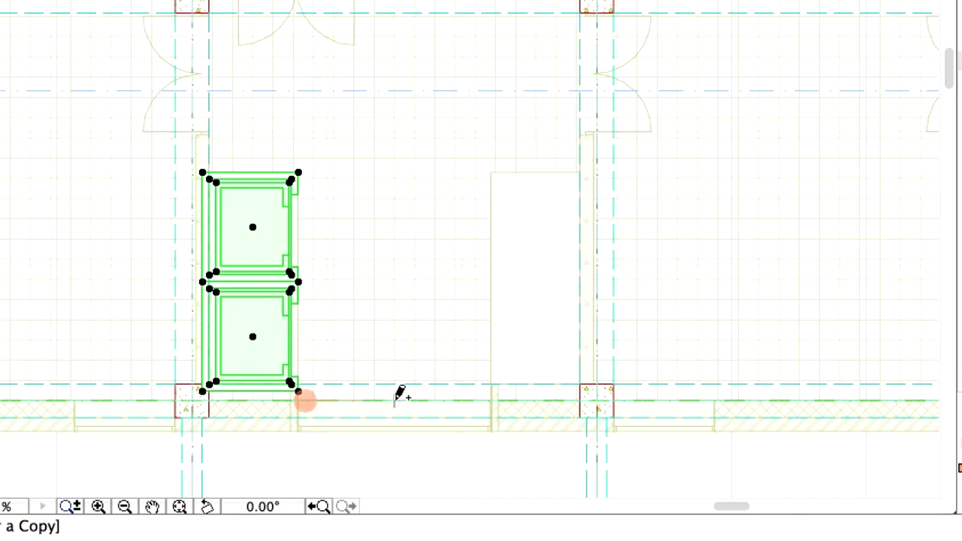
pyautogui.click(394, 399)
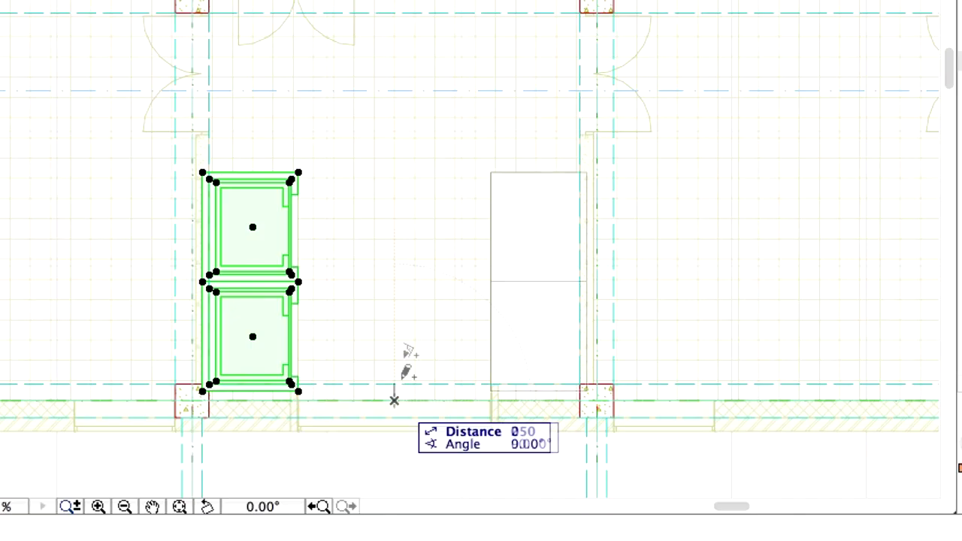
pyautogui.click(402, 301)
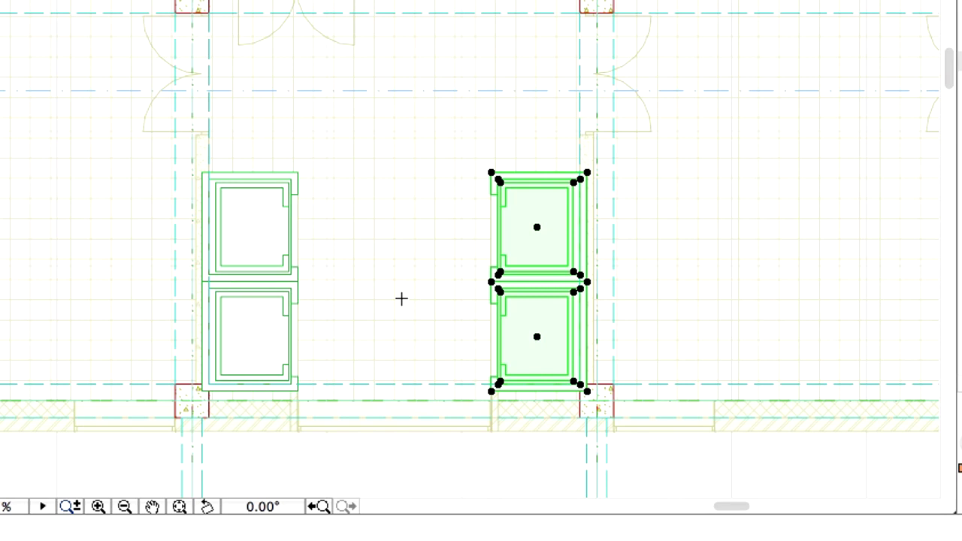
pyautogui.press('Escape')
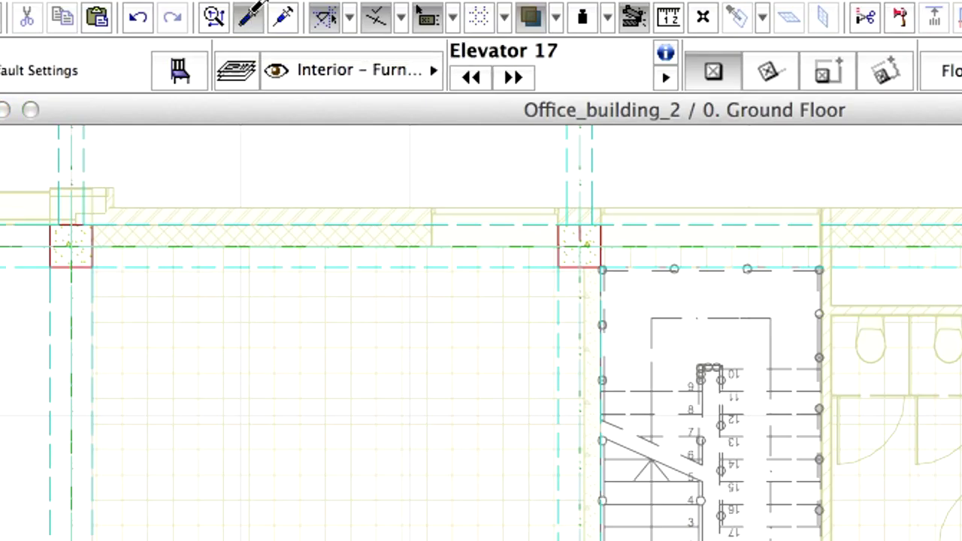
# Pick up the 465-thick Structural - Bearing perimeter wall's settings into the Wall tool.
pyautogui.click(254, 18)
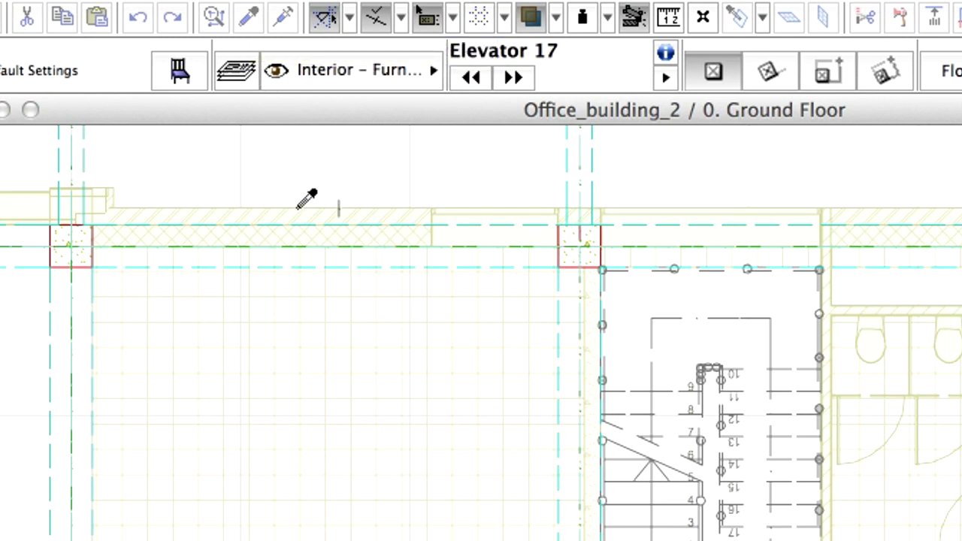
pyautogui.moveTo(307, 199)
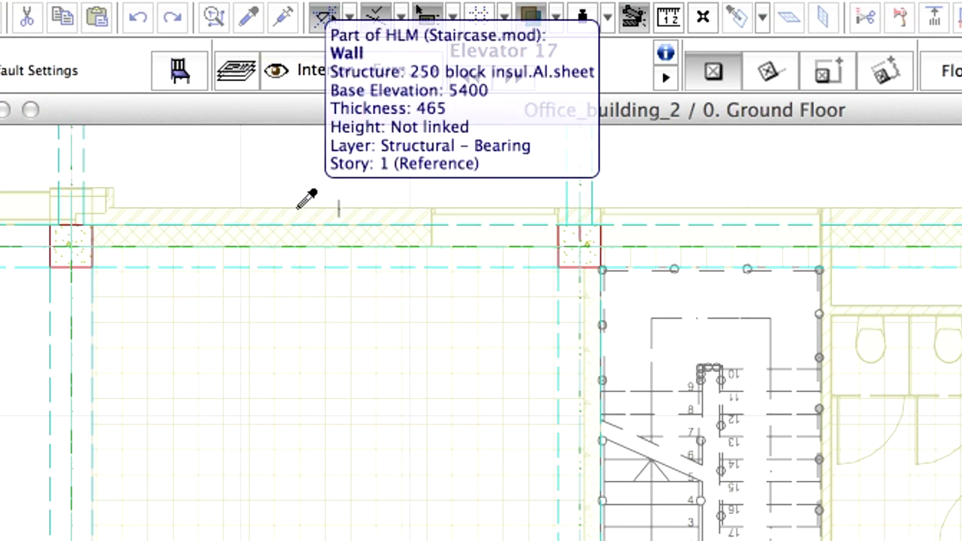
pyautogui.click(297, 208)
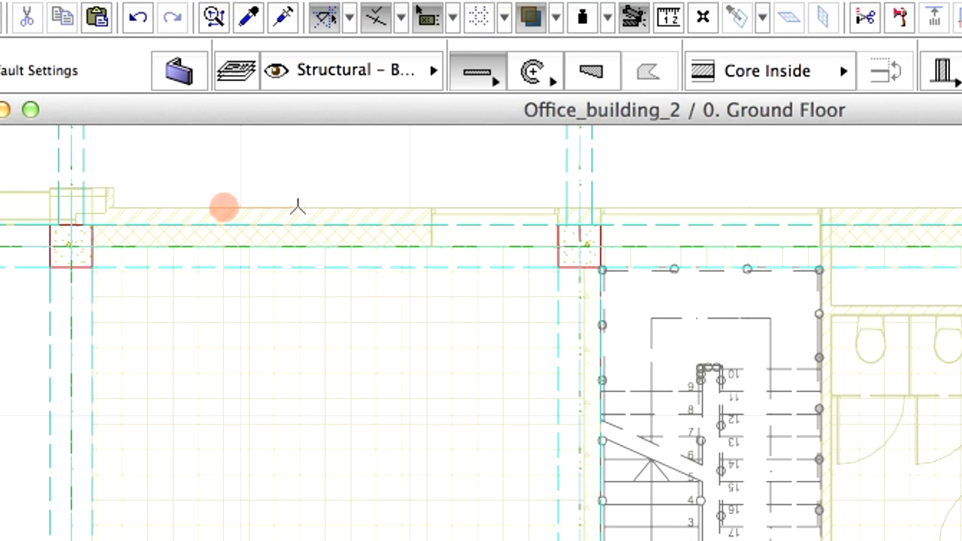
# Link the wall top to 1. Story (Home + 1) with a -200 offset, giving 5200 height.
pyautogui.click(189, 73)
pyautogui.click(465, 160)
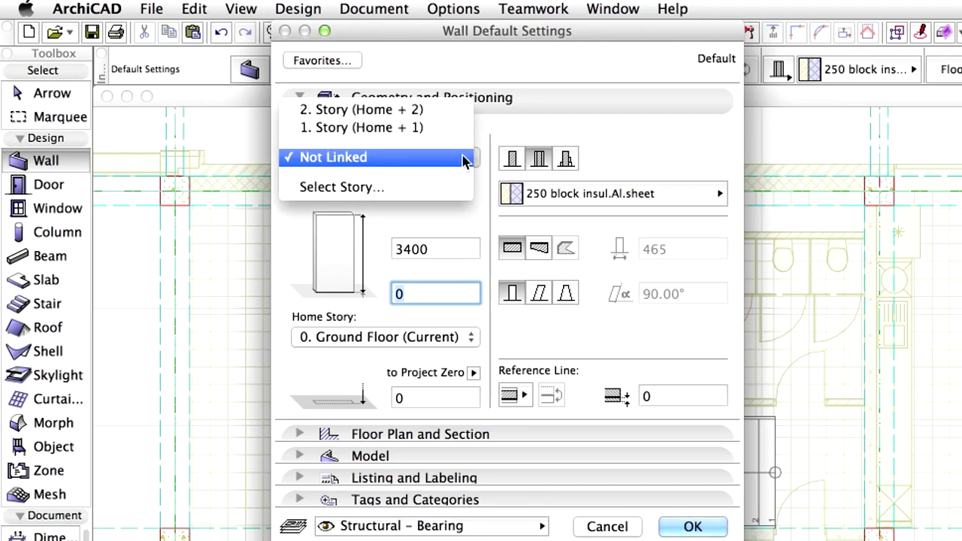
pyautogui.click(455, 134)
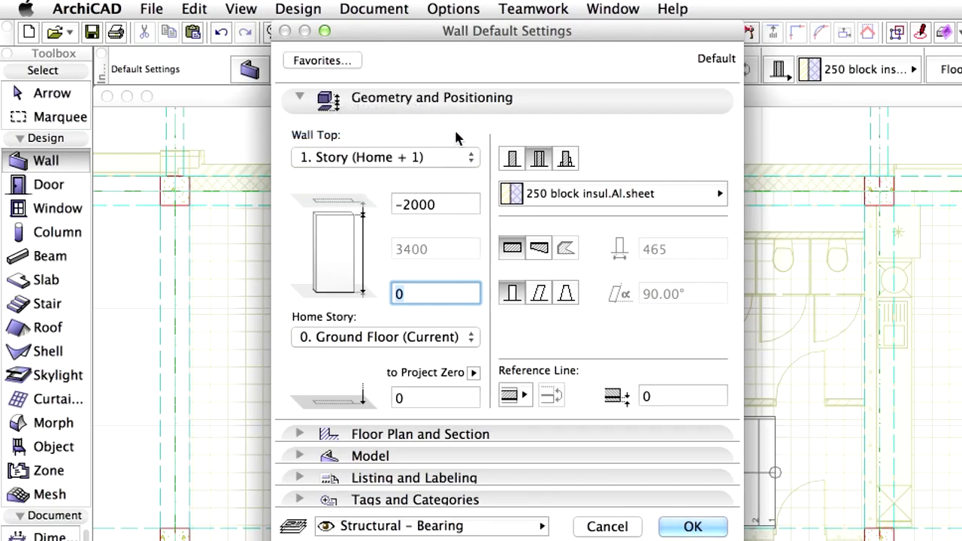
pyautogui.click(444, 205)
pyautogui.press('BackSpace')
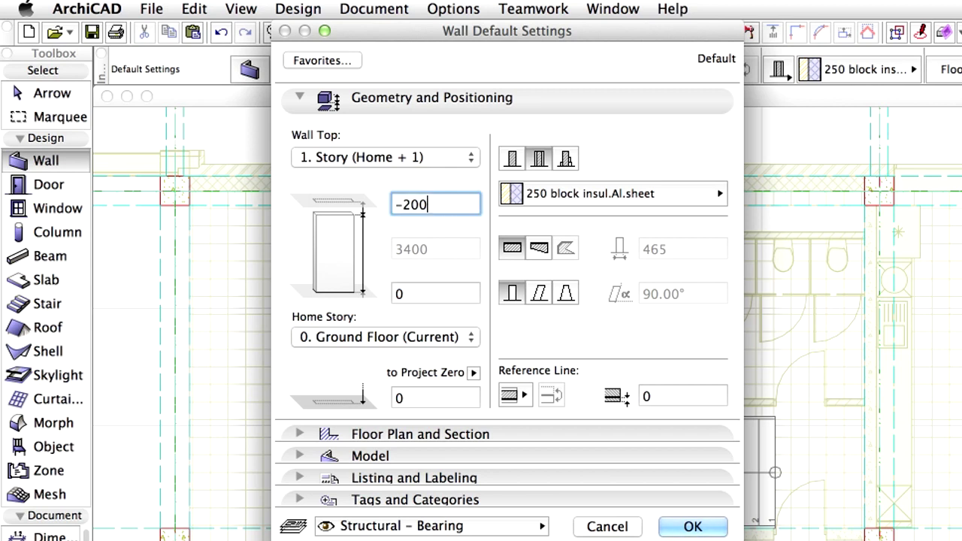
pyautogui.doubleClick(442, 206)
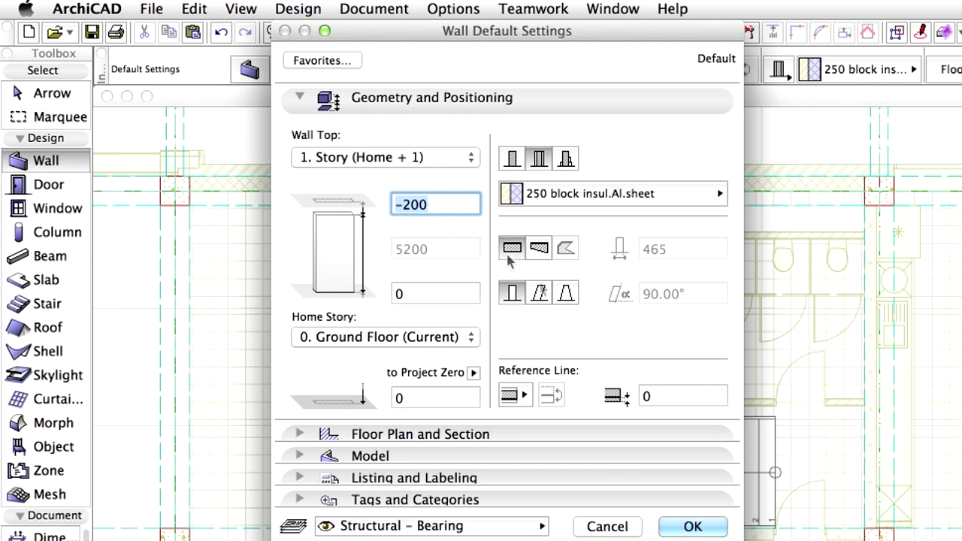
# Apply the wall settings, switch to the Chained geometry method, and turn Trace off.
pyautogui.click(711, 531)
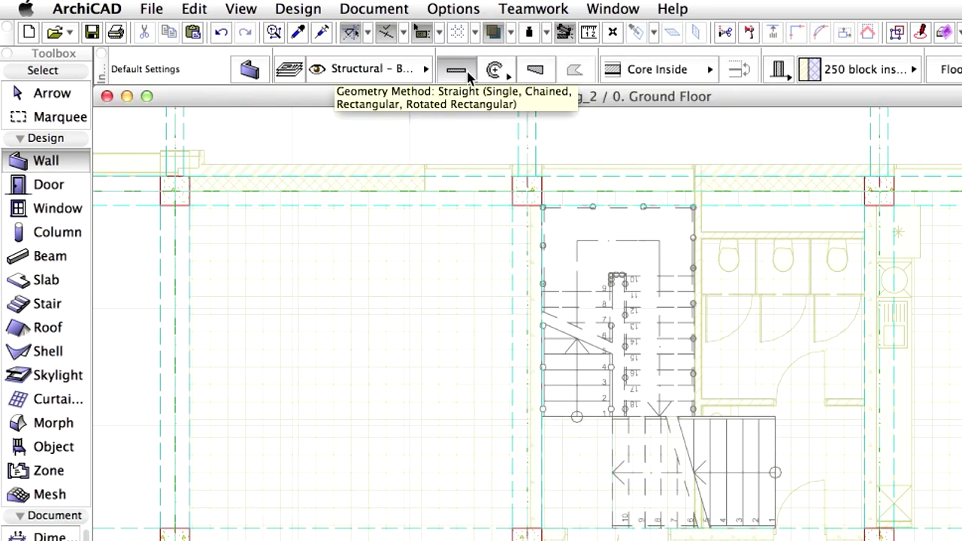
pyautogui.click(454, 70)
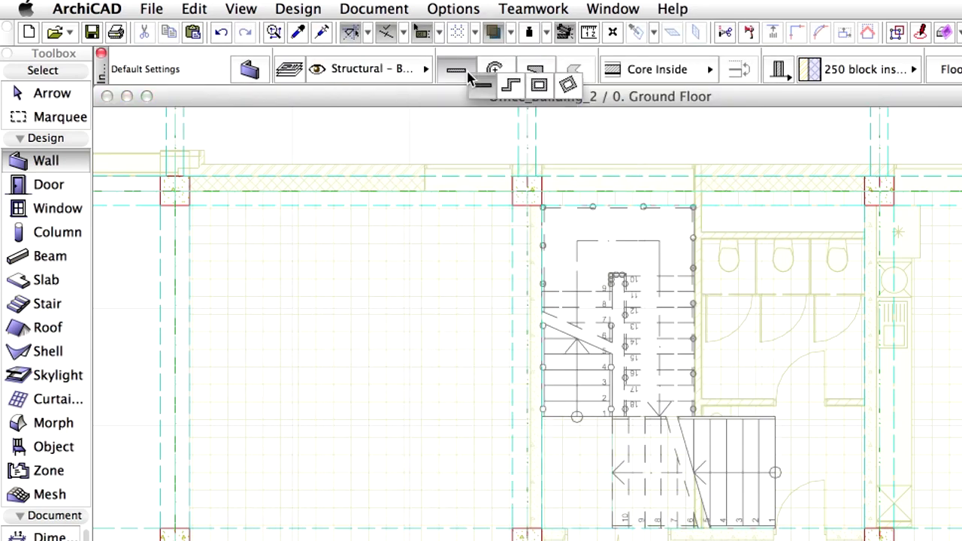
pyautogui.click(512, 87)
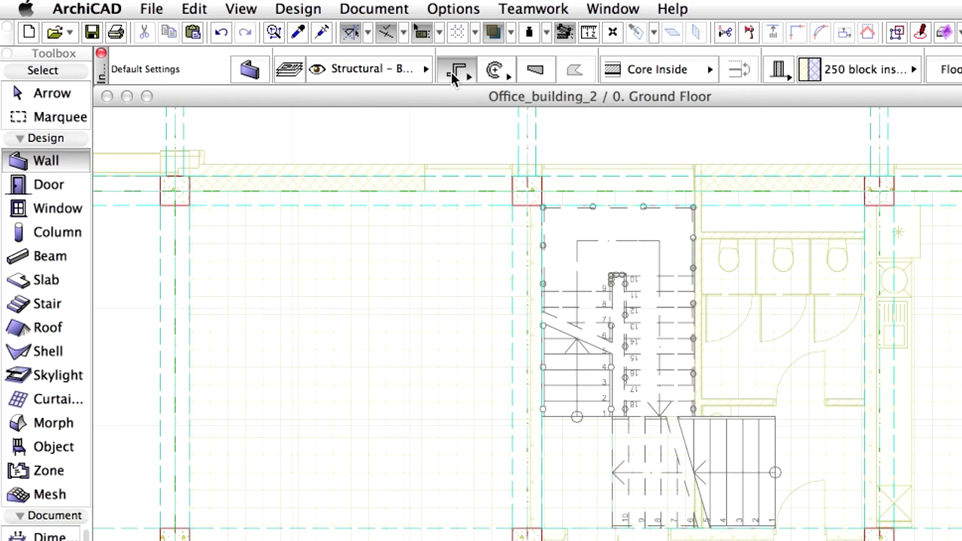
pyautogui.click(496, 33)
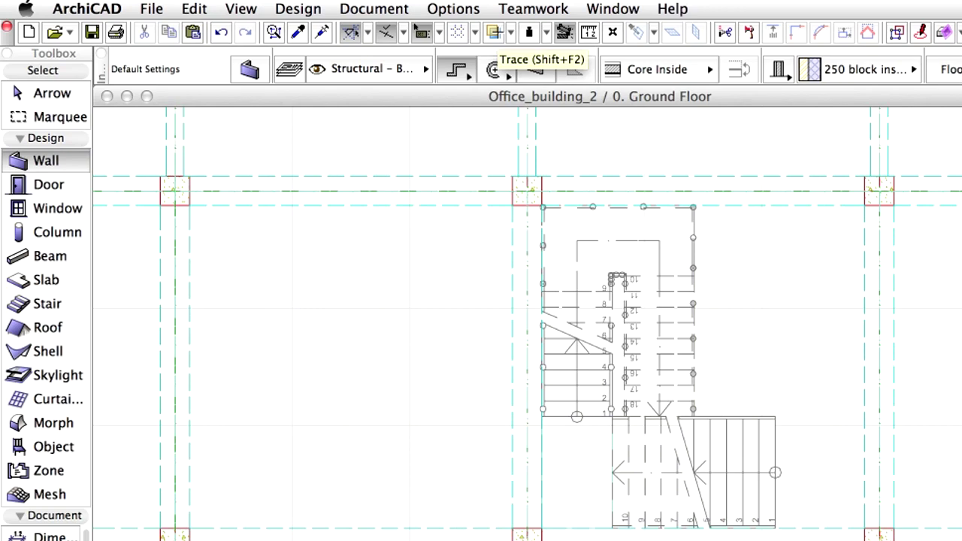
# Draw a chained perimeter wall along the grid, stepping up 6000 and continuing down the right side.
pyautogui.scroll(-5, 890, 394)
pyautogui.scroll(3, 891, 394)
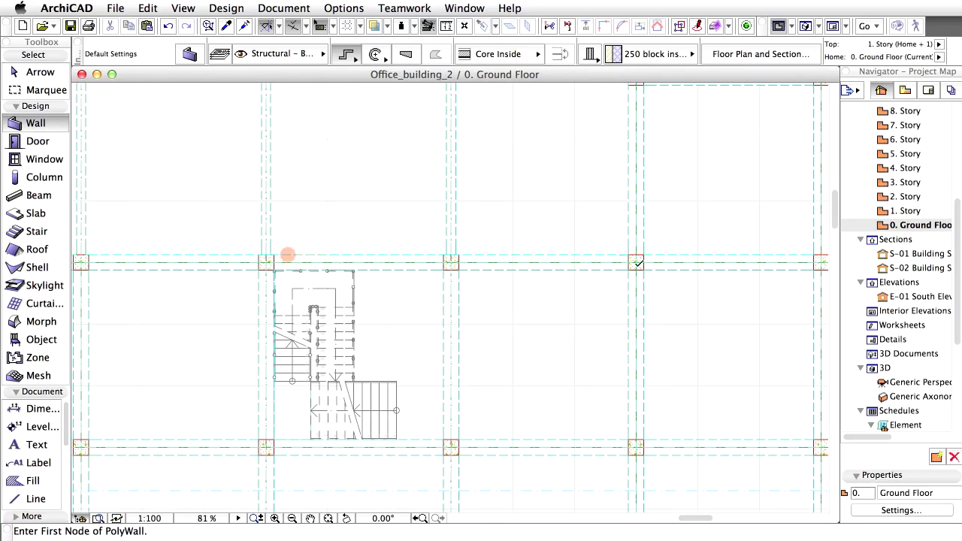
pyautogui.click(637, 263)
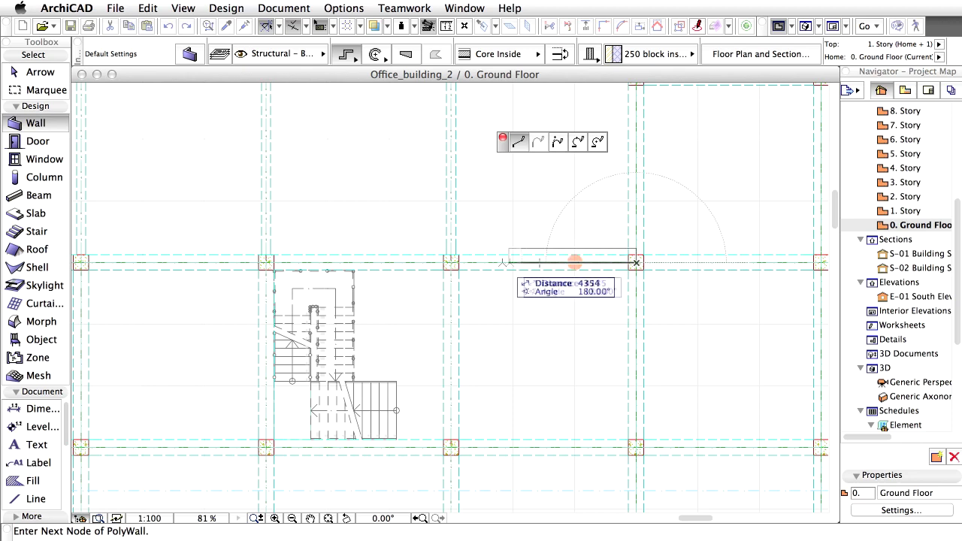
pyautogui.scroll(-2, 453, 222)
pyautogui.scroll(-1, 541, 221)
pyautogui.hscroll(-5, 545, 221)
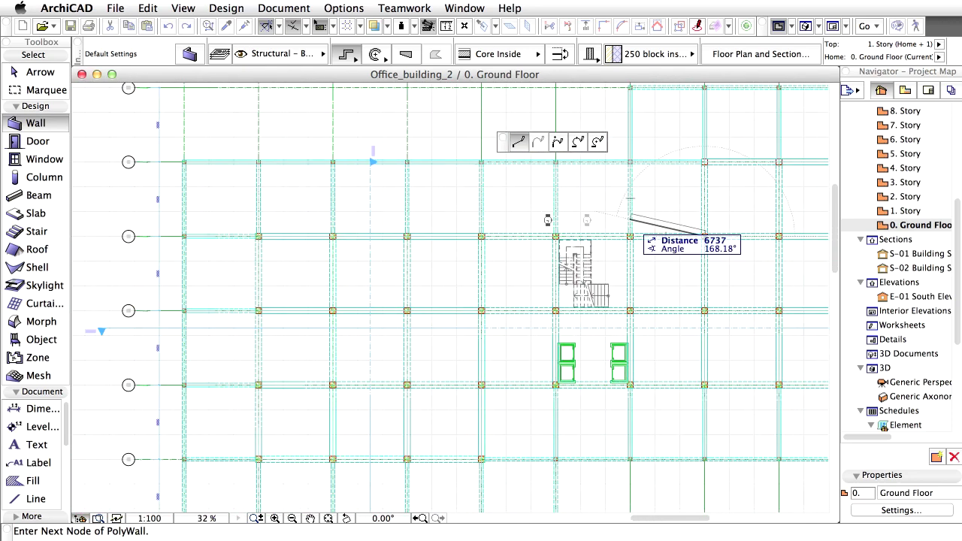
pyautogui.scroll(3, 282, 233)
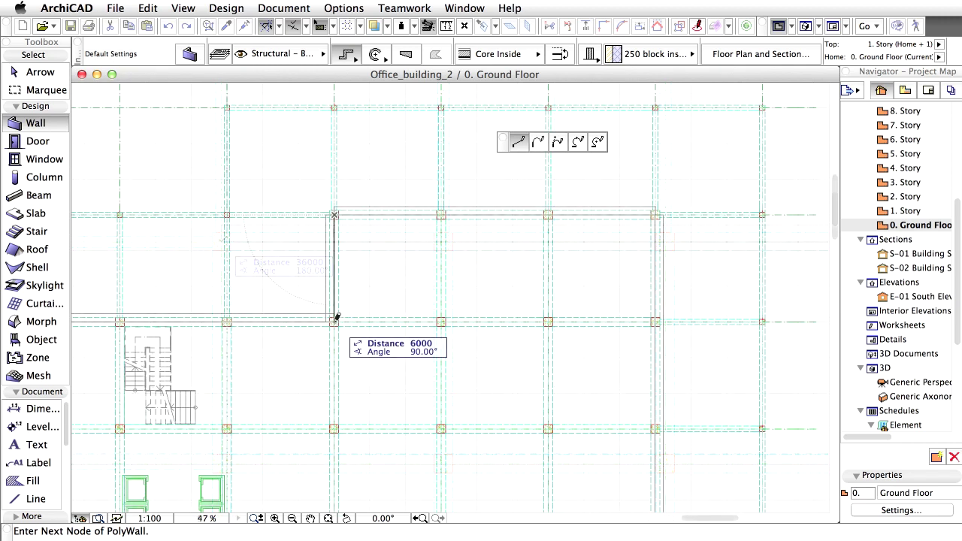
pyautogui.doubleClick(334, 322)
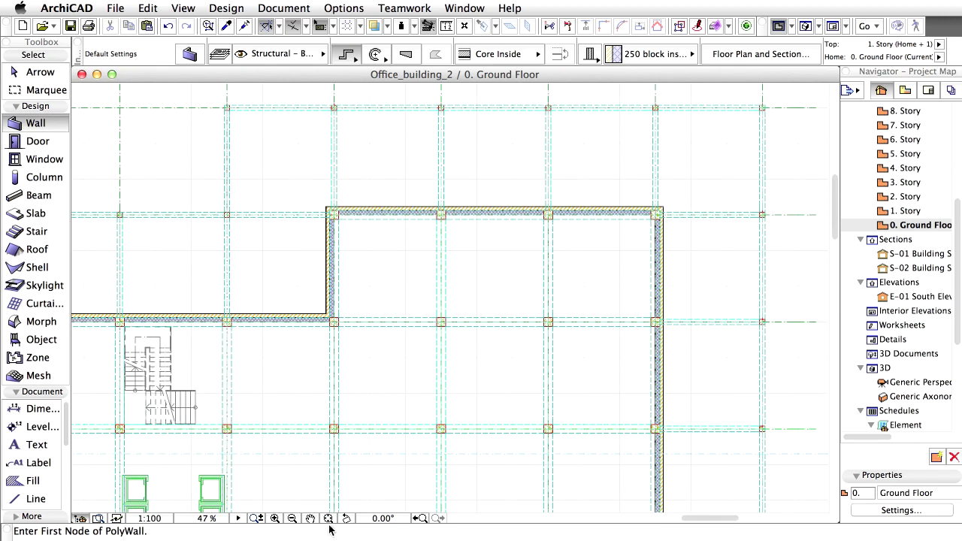